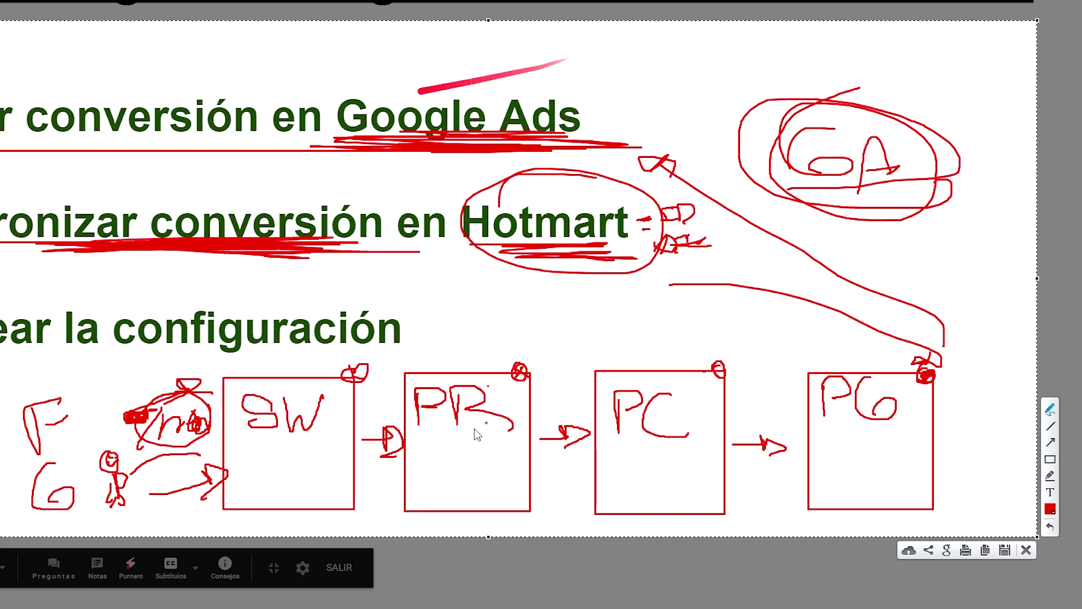
# Circle the word "configuración" and the PC box in red on the captured slide, and advance the presentation past its title slide
pyautogui.moveTo(392, 267)
pyautogui.mouseDown()
pyautogui.moveTo(274, 258)
pyautogui.moveTo(123, 321)
pyautogui.moveTo(355, 369)
pyautogui.moveTo(225, 310)
pyautogui.mouseUp()
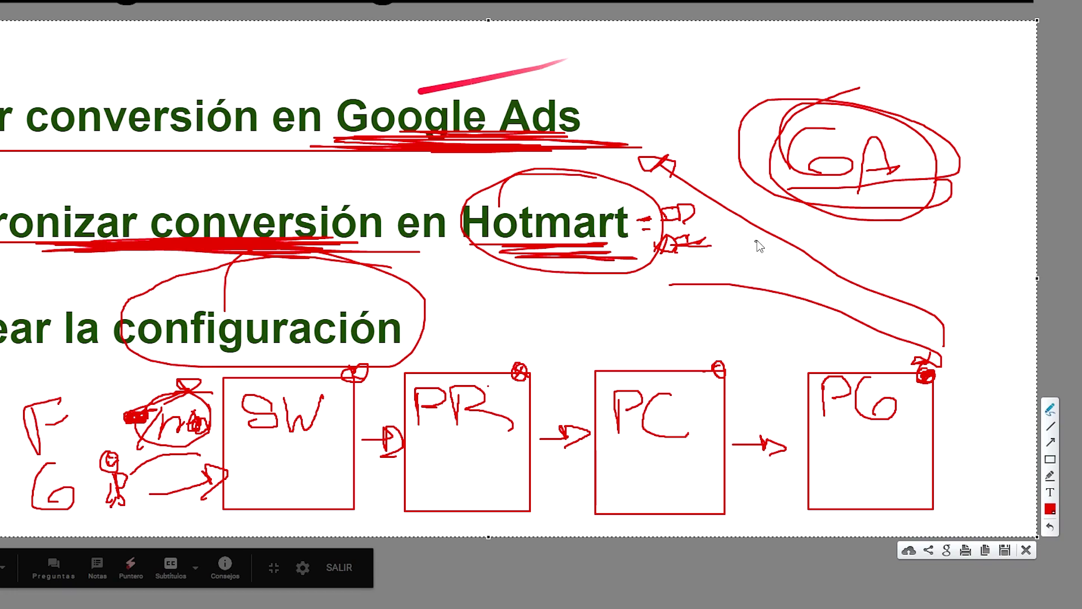
pyautogui.moveTo(658, 321)
pyautogui.mouseDown()
pyautogui.moveTo(582, 375)
pyautogui.moveTo(633, 515)
pyautogui.moveTo(796, 445)
pyautogui.moveTo(674, 310)
pyautogui.mouseUp()
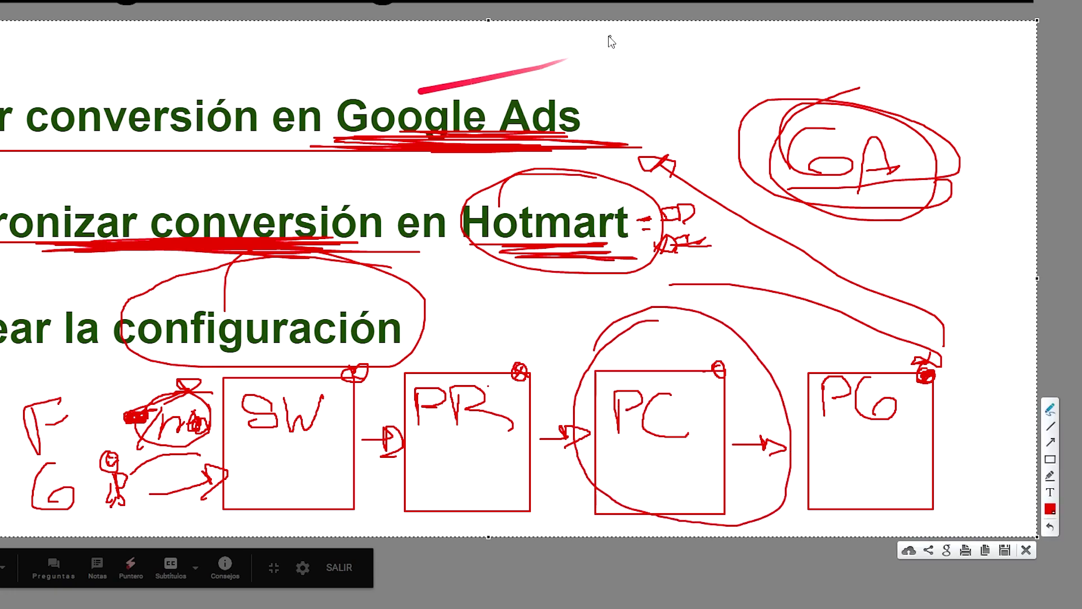
pyautogui.moveTo(608, 35)
pyautogui.mouseDown()
pyautogui.moveTo(681, 27)
pyautogui.moveTo(664, 97)
pyautogui.mouseUp()
pyautogui.click(691, 85)
pyautogui.moveTo(705, 32); pyautogui.dragTo(739, 86)
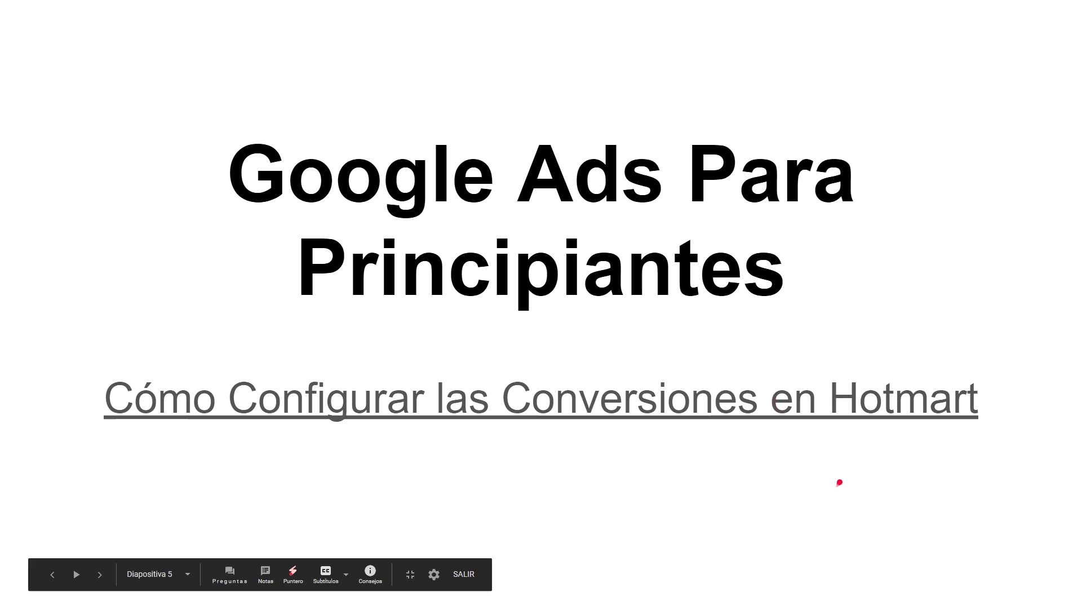
pyautogui.press('Right')
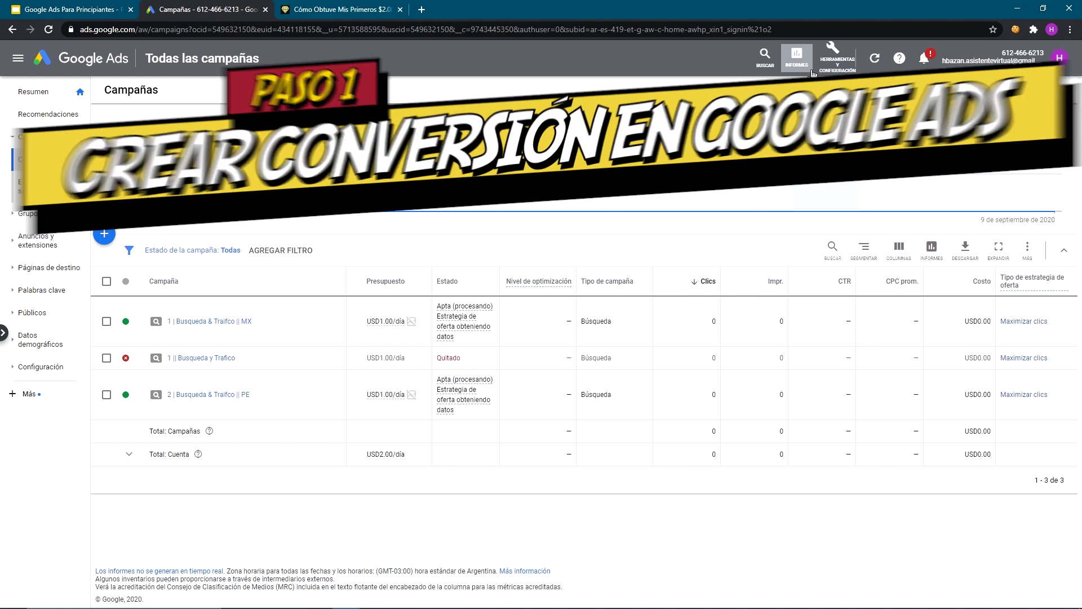
# Open the Conversiones page of the Google Ads account and start a new conversion action of the type Sitio web
pyautogui.click(835, 55)
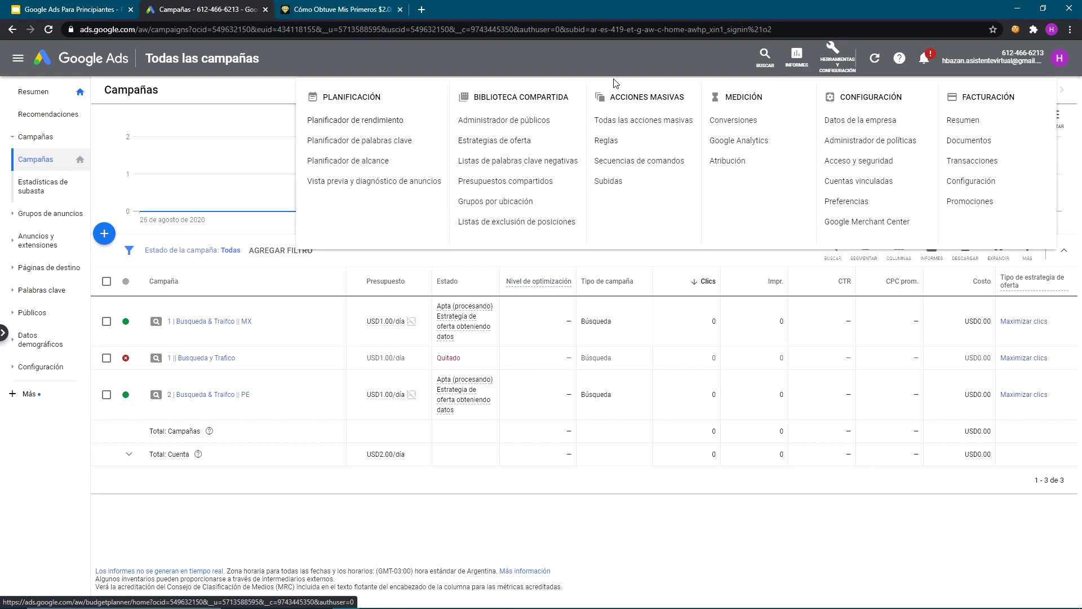
pyautogui.moveTo(725, 97); pyautogui.dragTo(761, 97)
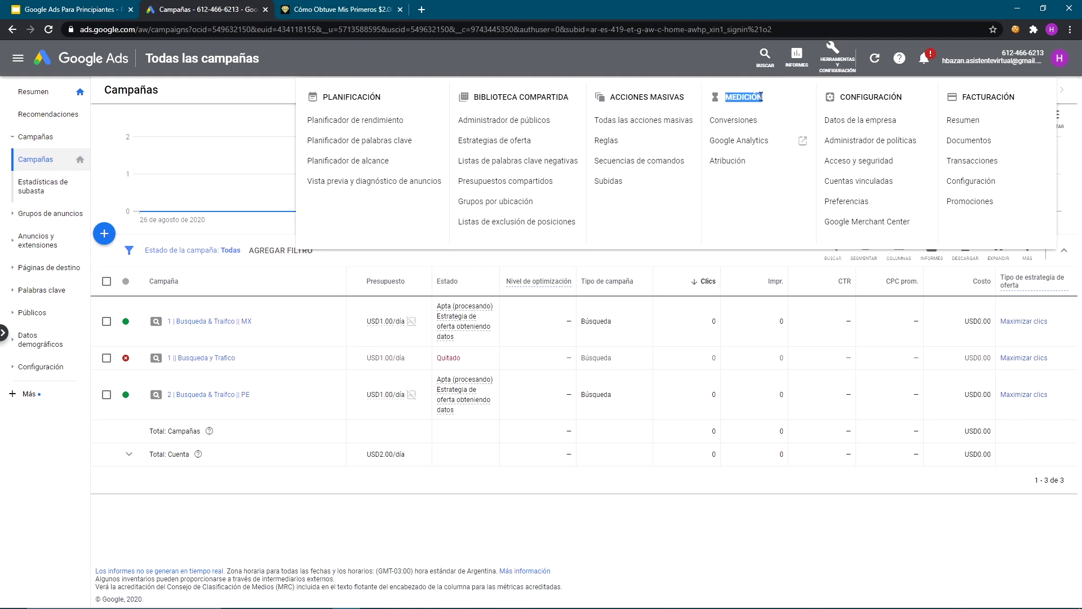
pyautogui.click(731, 127)
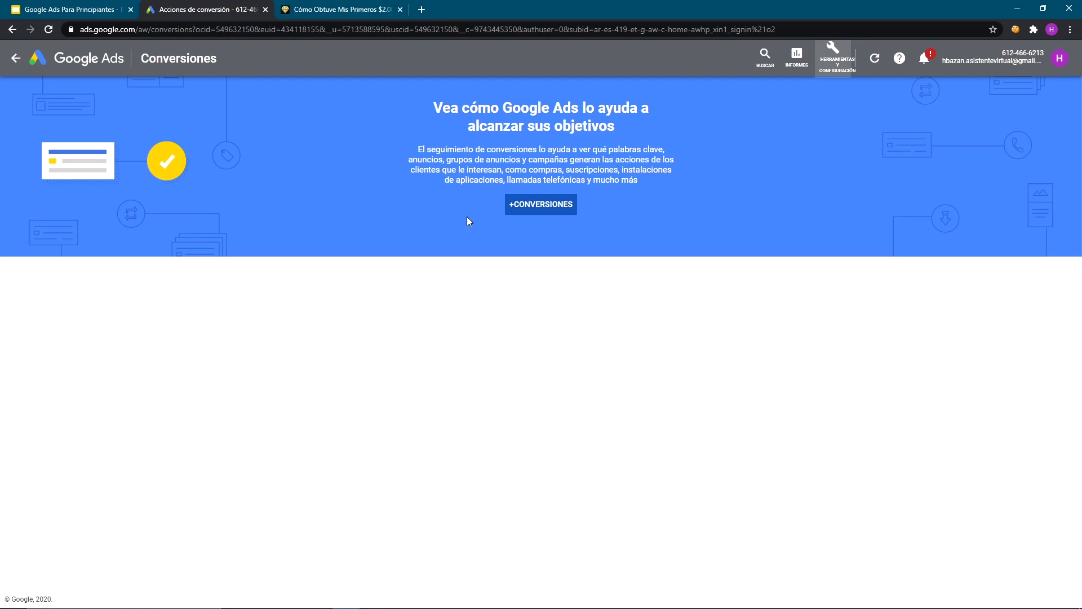
pyautogui.click(527, 208)
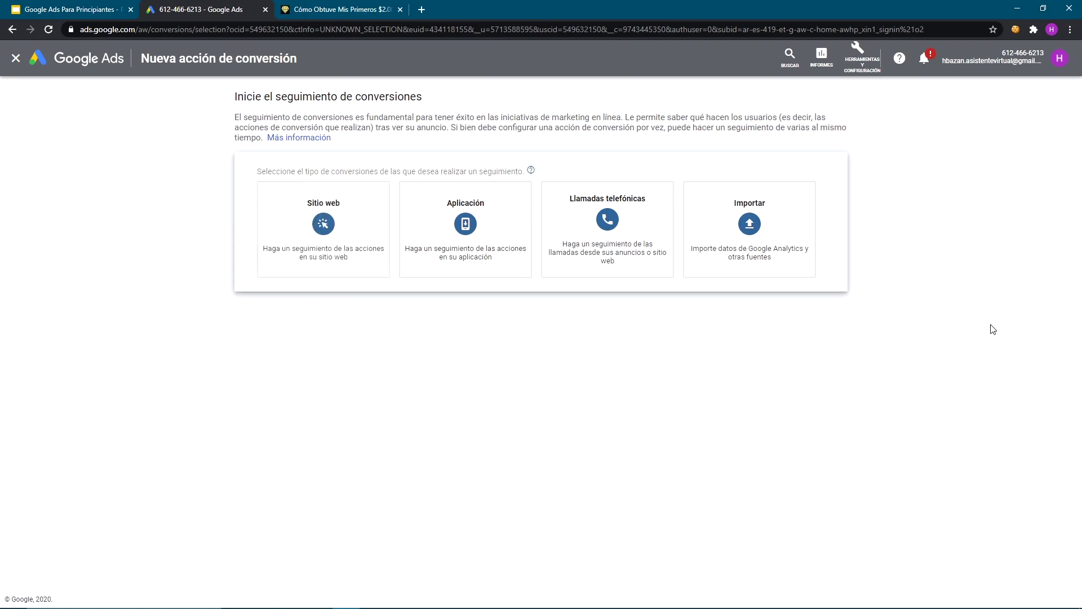
pyautogui.moveTo(326, 225)
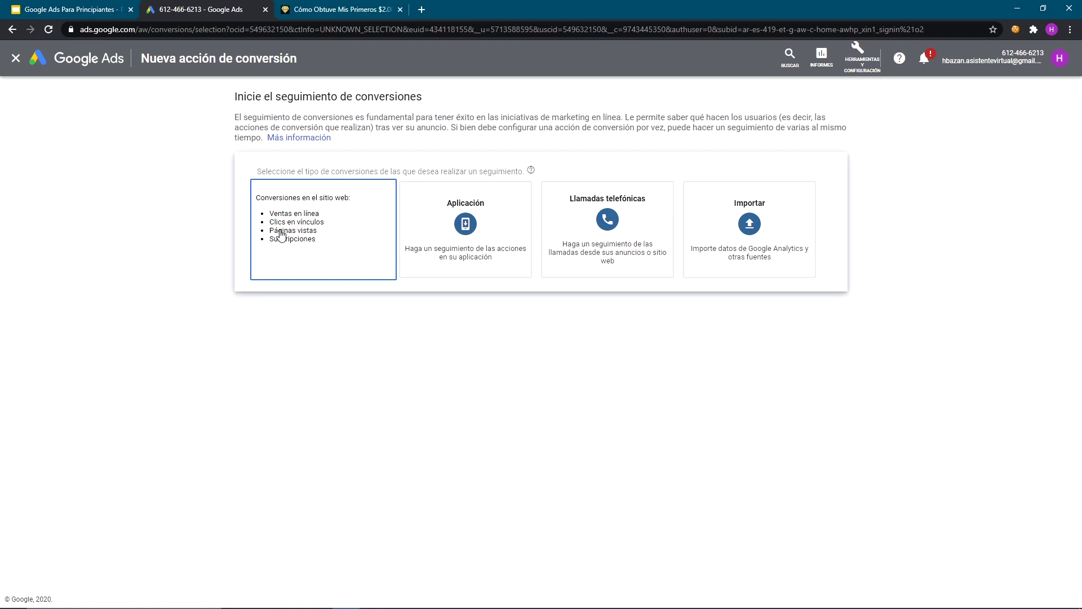
pyautogui.click(325, 246)
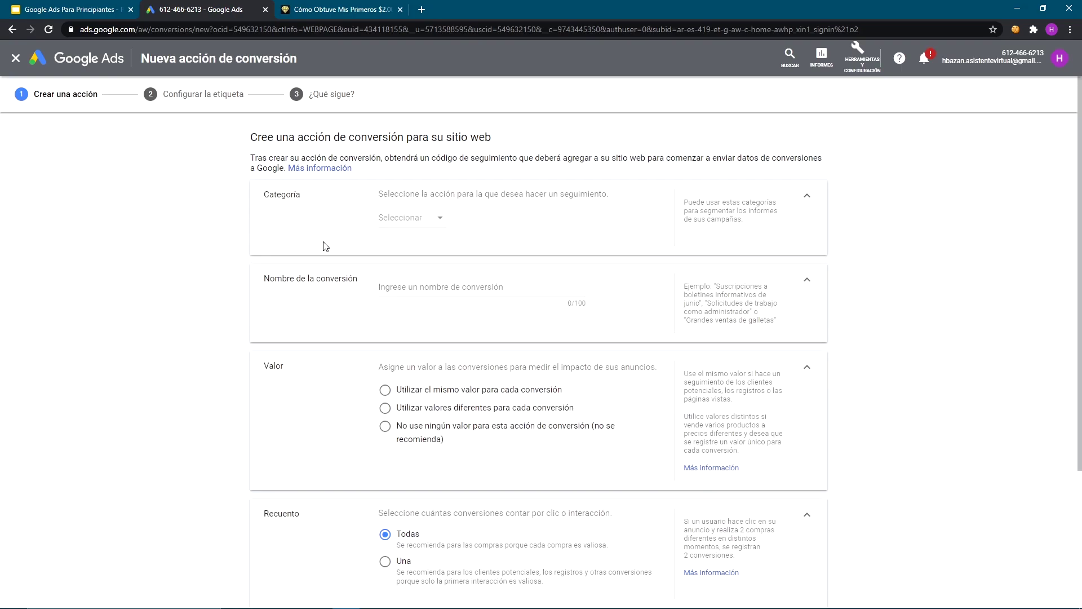
# Set the conversion category to Compra and name the conversion "Compra del [PRODUCTO]"
pyautogui.moveTo(479, 138)
pyautogui.mouseDown()
pyautogui.moveTo(443, 138)
pyautogui.moveTo(500, 140)
pyautogui.mouseUp()
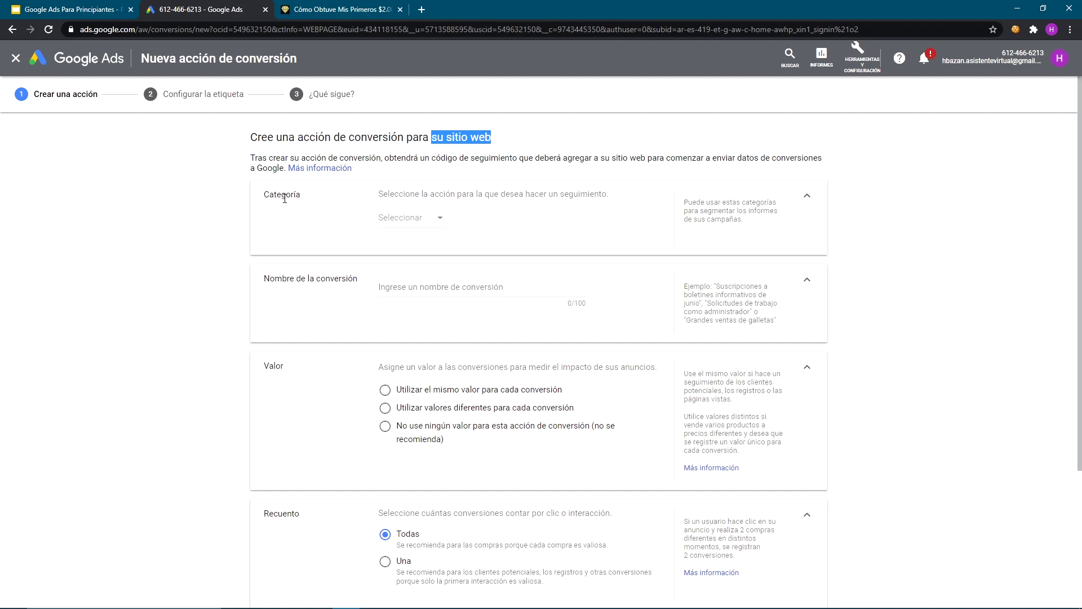
pyautogui.moveTo(266, 197)
pyautogui.mouseDown()
pyautogui.moveTo(282, 202)
pyautogui.moveTo(271, 200)
pyautogui.mouseUp()
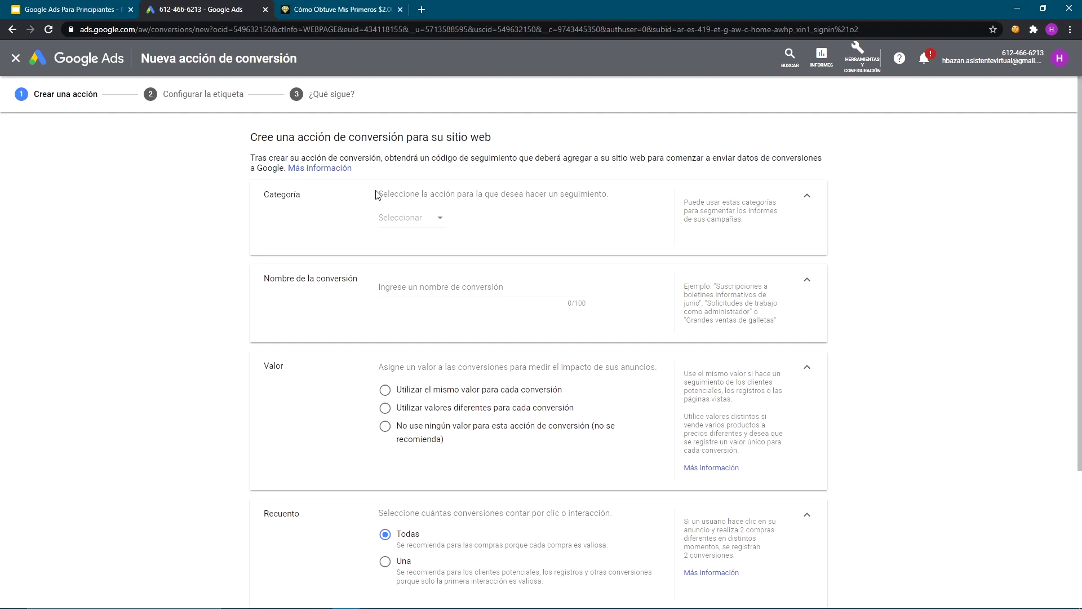
pyautogui.click(444, 223)
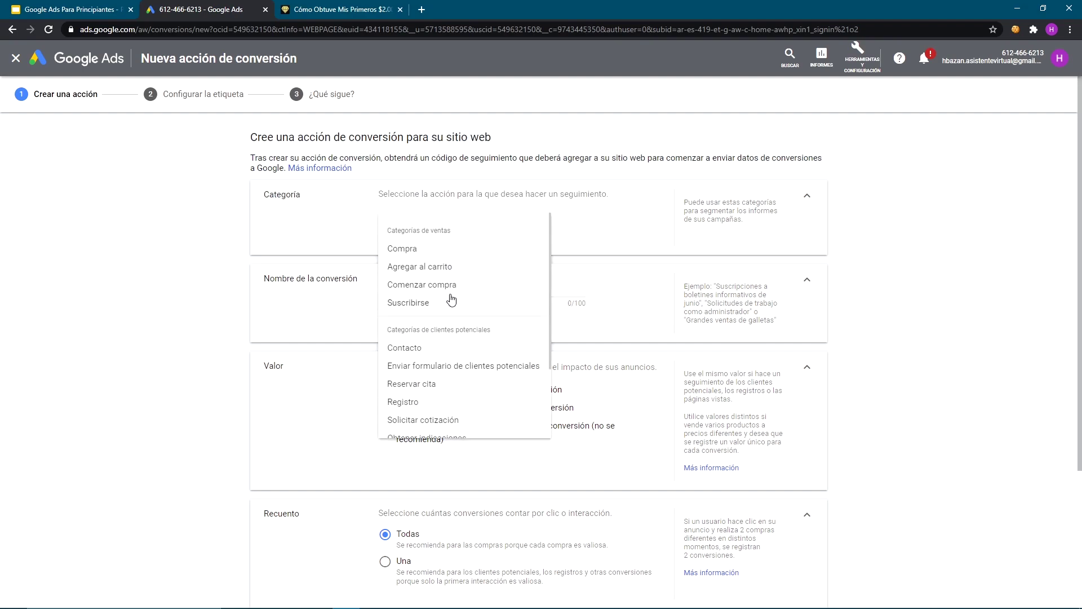
pyautogui.click(439, 250)
pyautogui.click(443, 287)
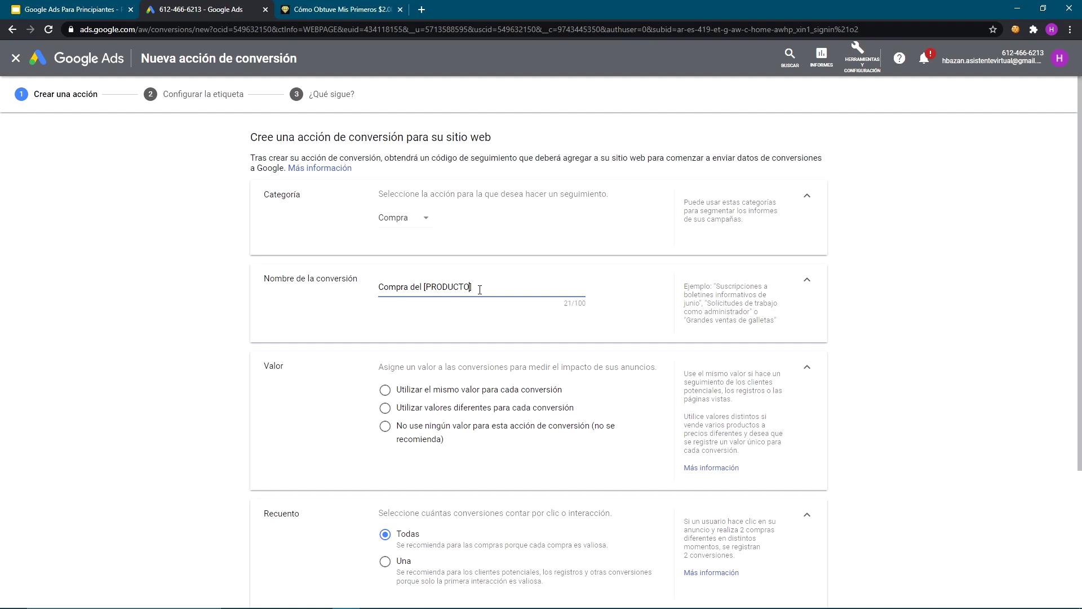
# Set the conversion's Valor to "Utilizar valores diferentes para cada conversión"
pyautogui.scroll(-1, 476, 286)
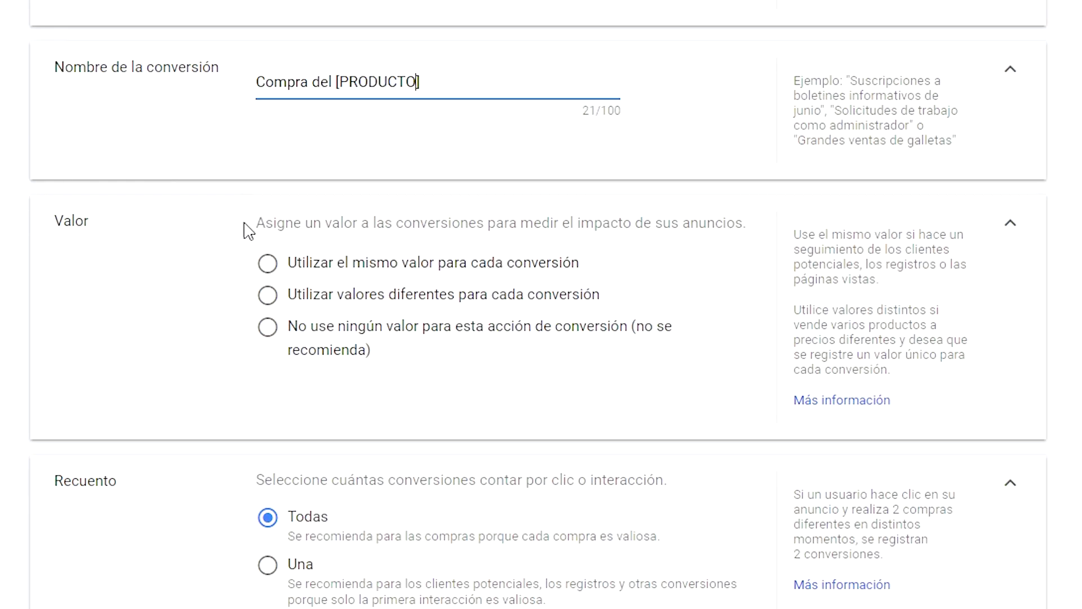
pyautogui.moveTo(259, 222); pyautogui.dragTo(554, 222)
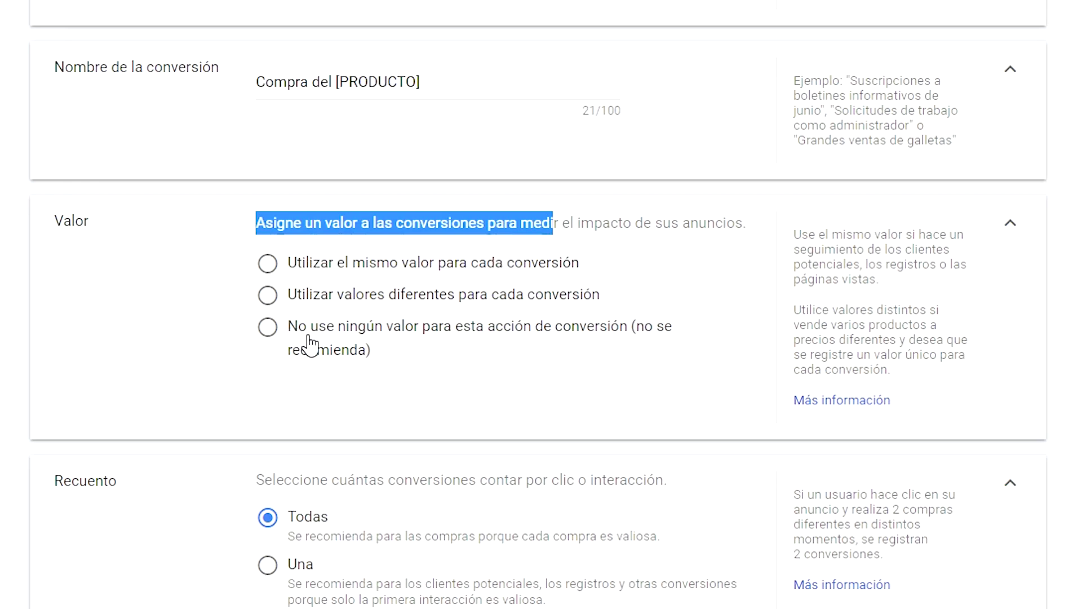
pyautogui.click(268, 296)
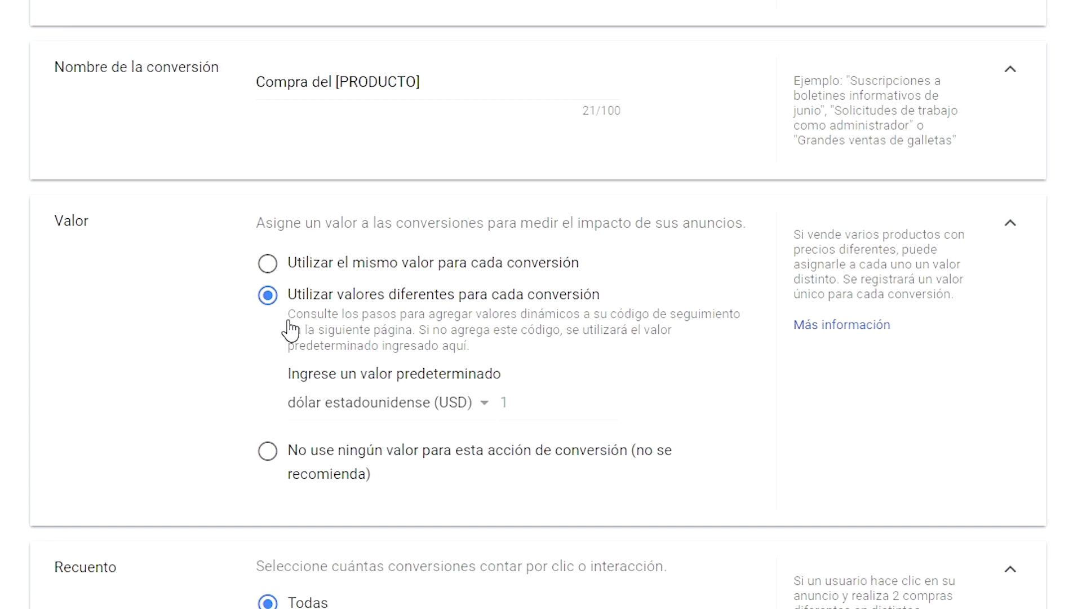
pyautogui.scroll(-3, 290, 331)
pyautogui.doubleClick(507, 204)
pyautogui.scroll(3, 499, 207)
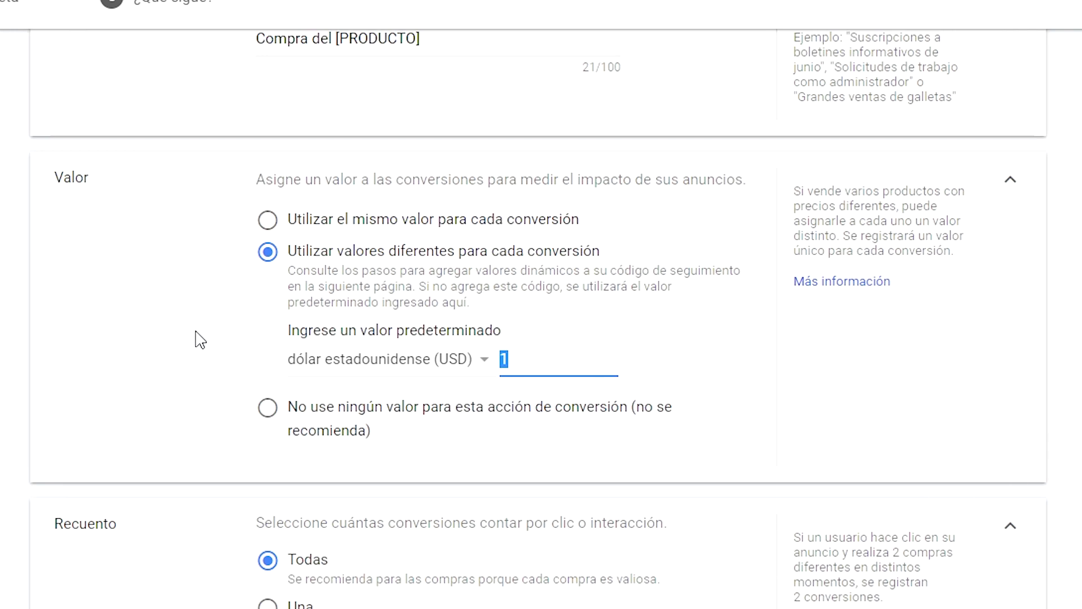
# Capture the Valor section of the form as a screenshot and copy it to the clipboard
pyautogui.press('Print')
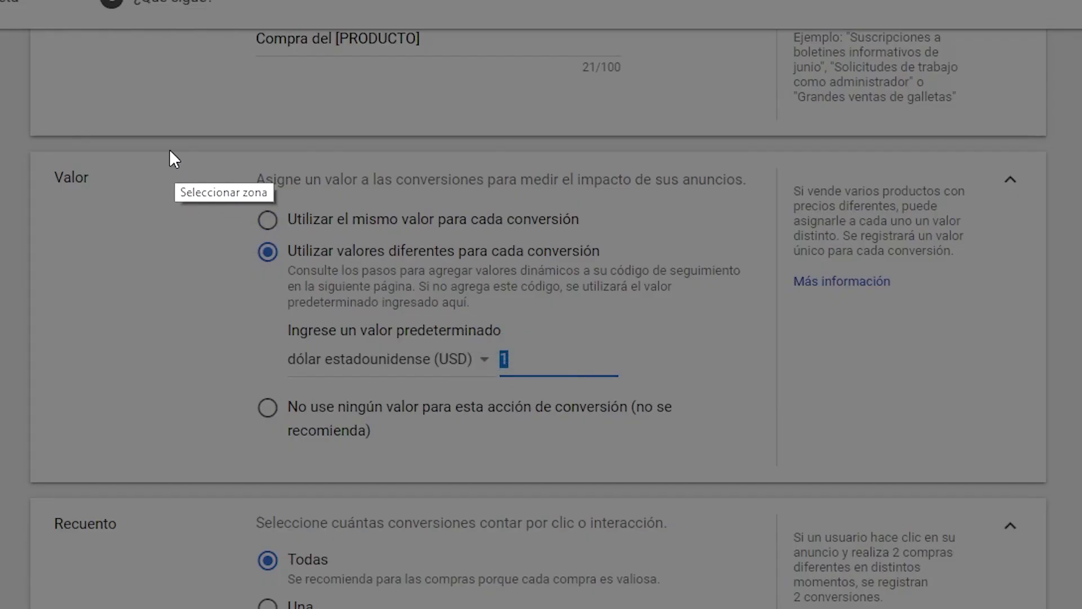
pyautogui.moveTo(32, 155)
pyautogui.mouseDown()
pyautogui.moveTo(756, 415)
pyautogui.moveTo(1052, 508)
pyautogui.moveTo(1049, 488)
pyautogui.mouseUp()
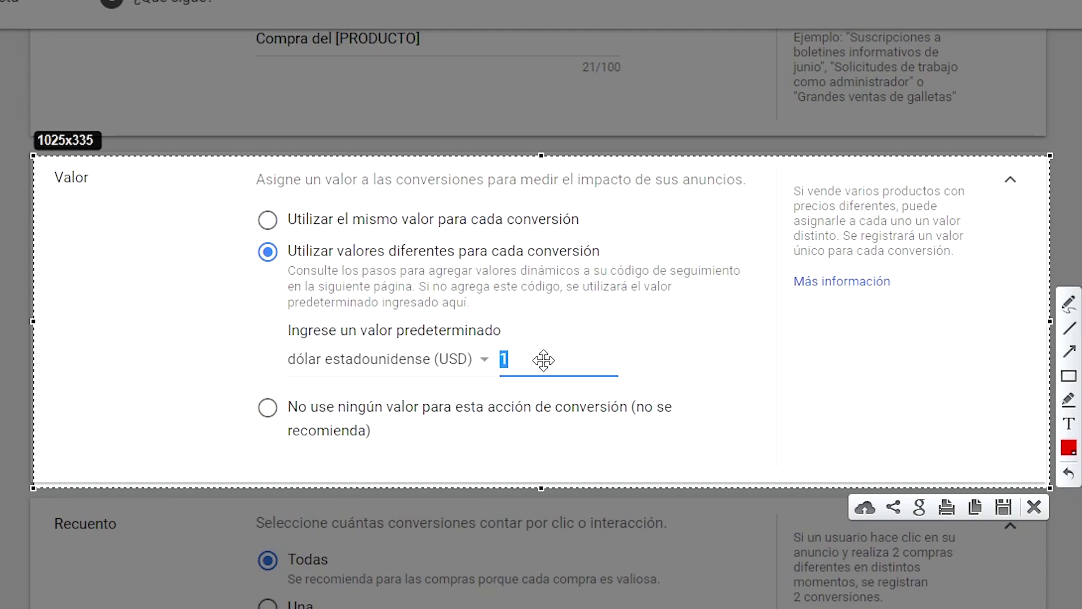
pyautogui.moveTo(544, 360); pyautogui.dragTo(537, 356)
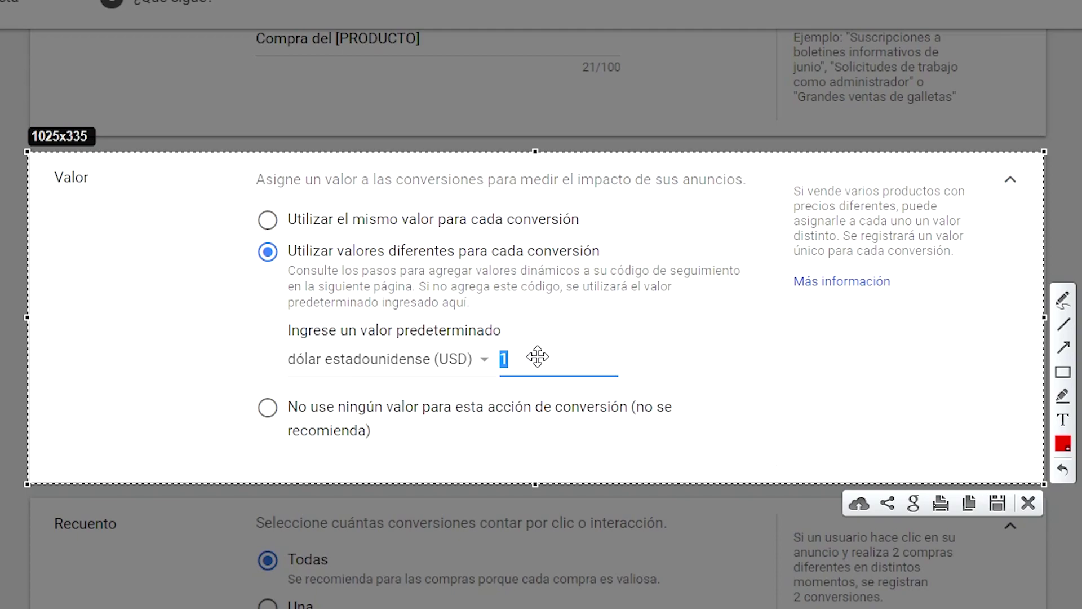
pyautogui.hotkey('ctrl', 'c')
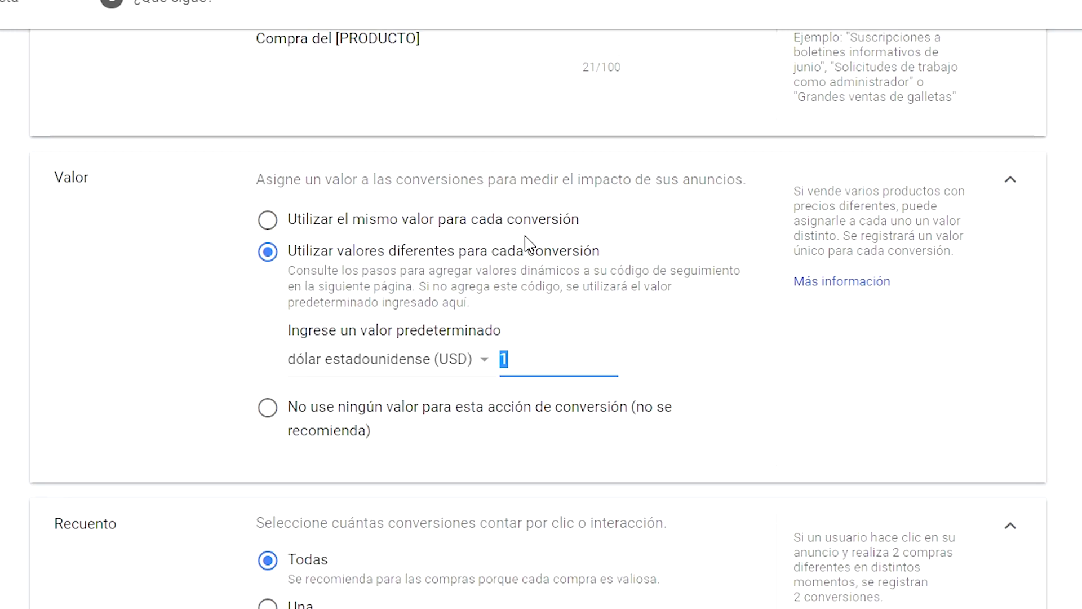
# Capture the Recuento section and outline its Todas and Una options with red rectangles
pyautogui.moveTo(57, 522); pyautogui.dragTo(78, 521)
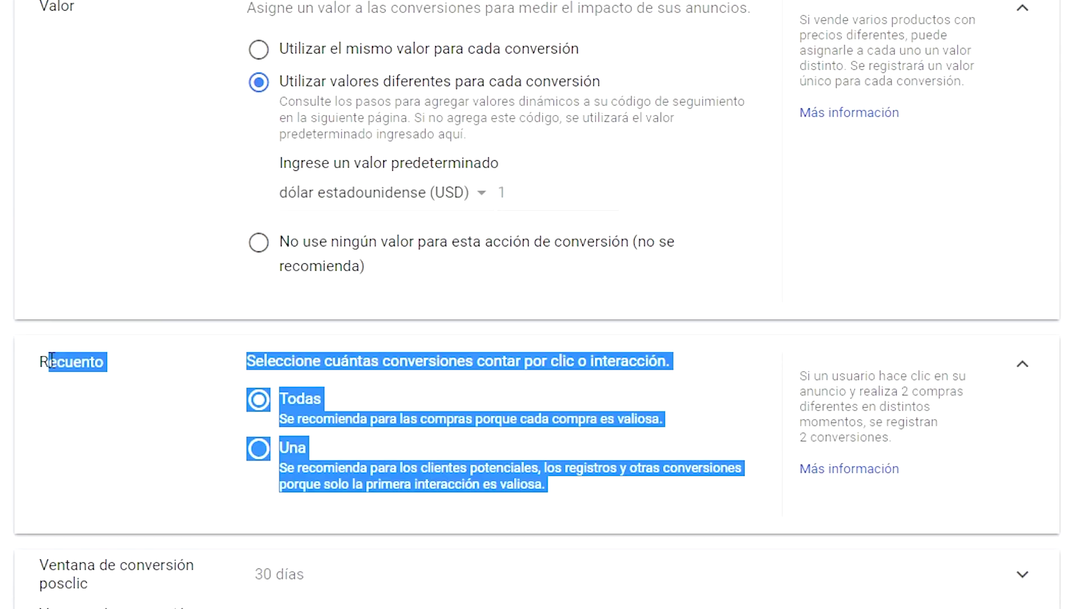
pyautogui.click(63, 361)
pyautogui.scroll(-2, 367, 379)
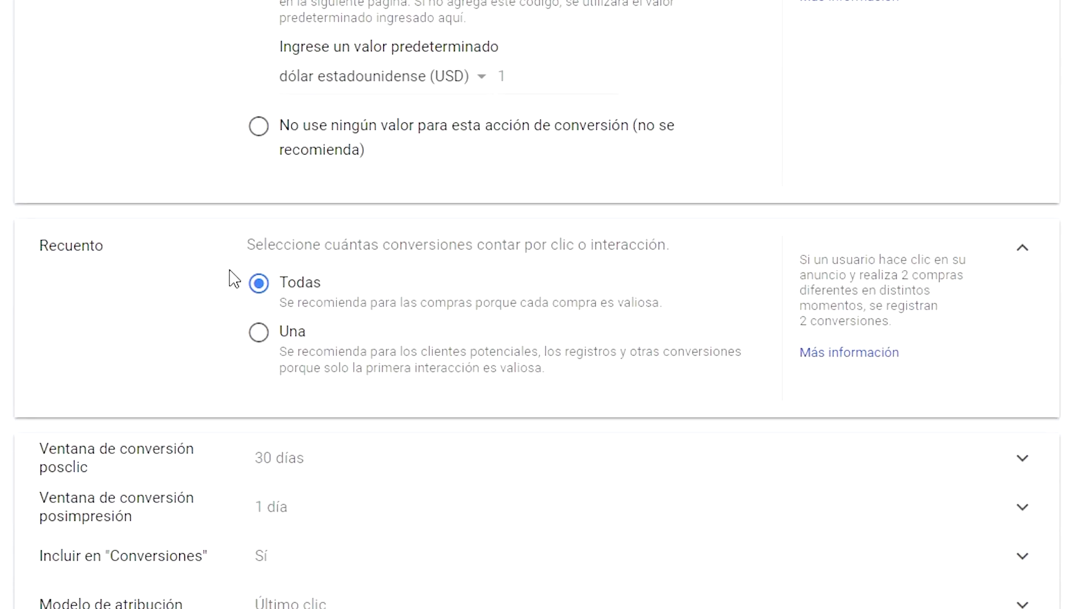
pyautogui.press('Print')
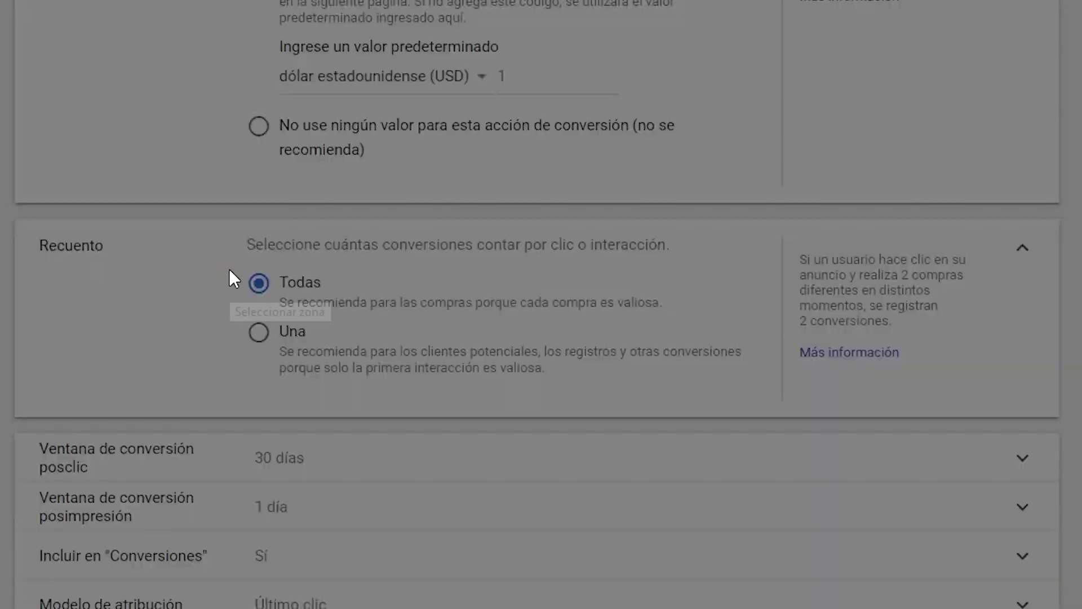
pyautogui.moveTo(10, 208); pyautogui.dragTo(1047, 427)
pyautogui.click(1064, 316)
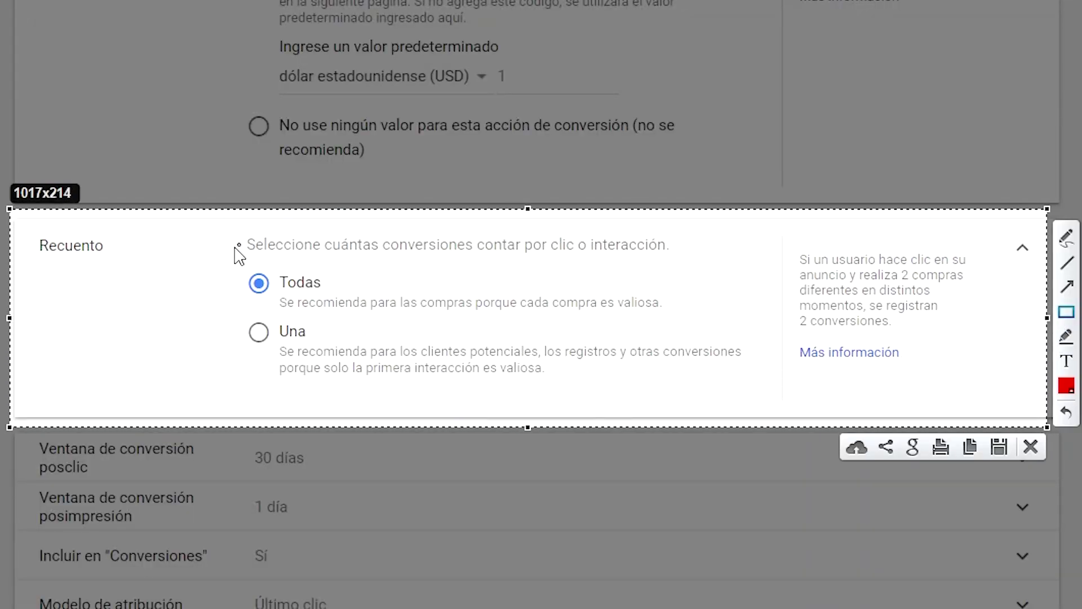
pyautogui.moveTo(244, 259)
pyautogui.mouseDown()
pyautogui.moveTo(315, 308)
pyautogui.moveTo(687, 323)
pyautogui.mouseUp()
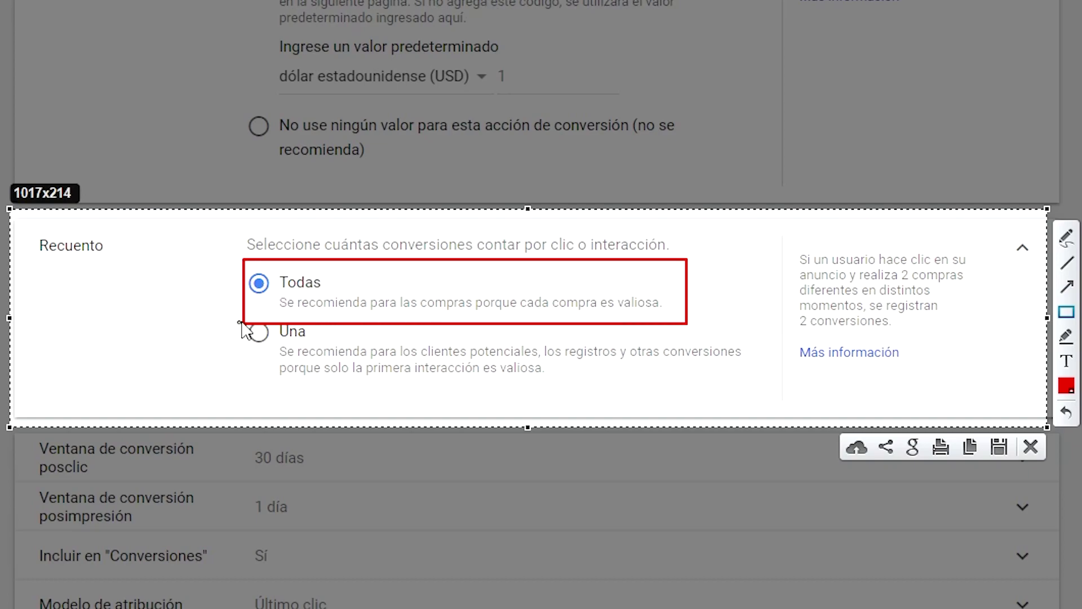
pyautogui.moveTo(241, 323)
pyautogui.mouseDown()
pyautogui.moveTo(583, 393)
pyautogui.moveTo(750, 398)
pyautogui.moveTo(761, 382)
pyautogui.mouseUp()
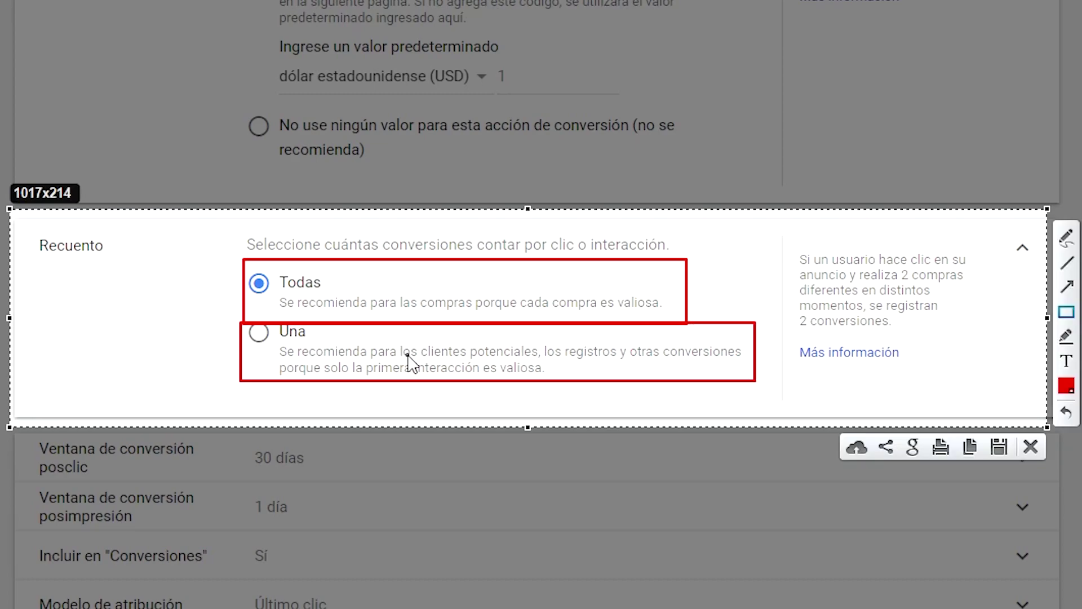
pyautogui.press('Escape')
# Set Recuento to Una and collapse the Recuento, Valor and Categoría sections
pyautogui.click(258, 334)
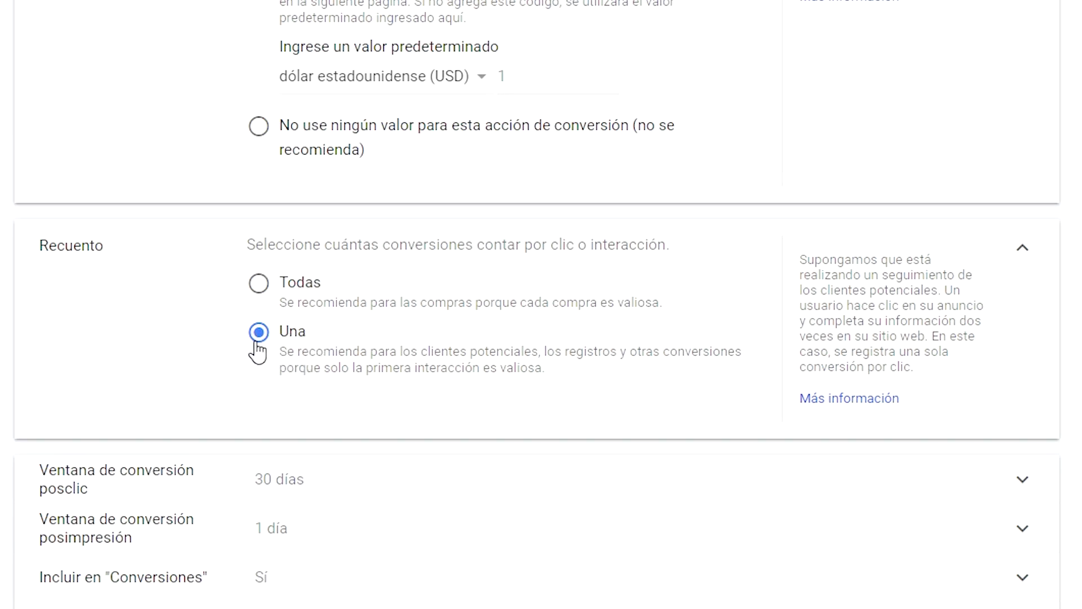
pyautogui.click(1020, 251)
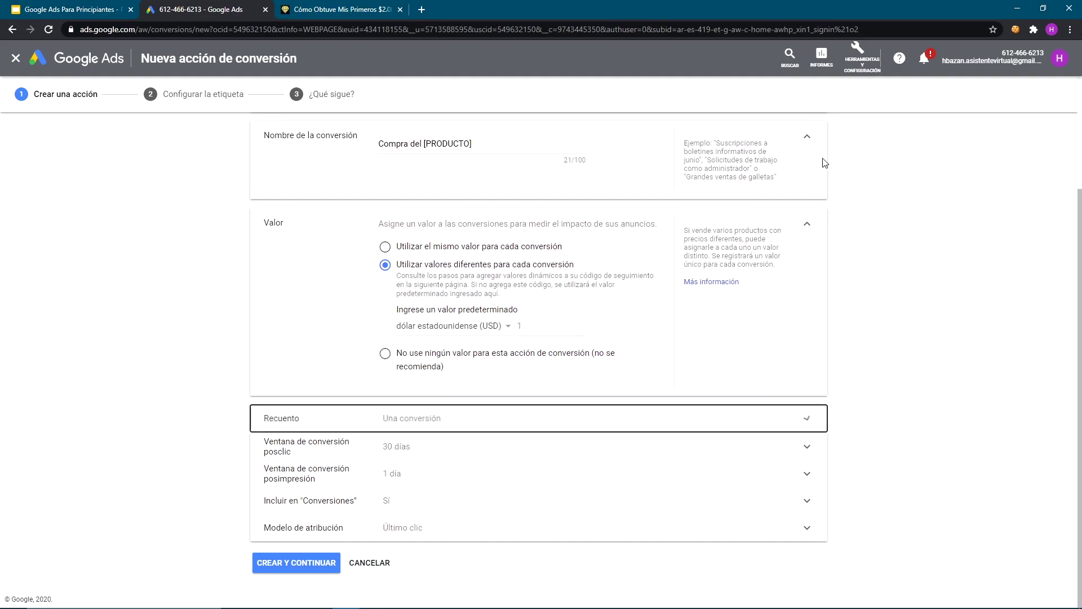
pyautogui.click(805, 224)
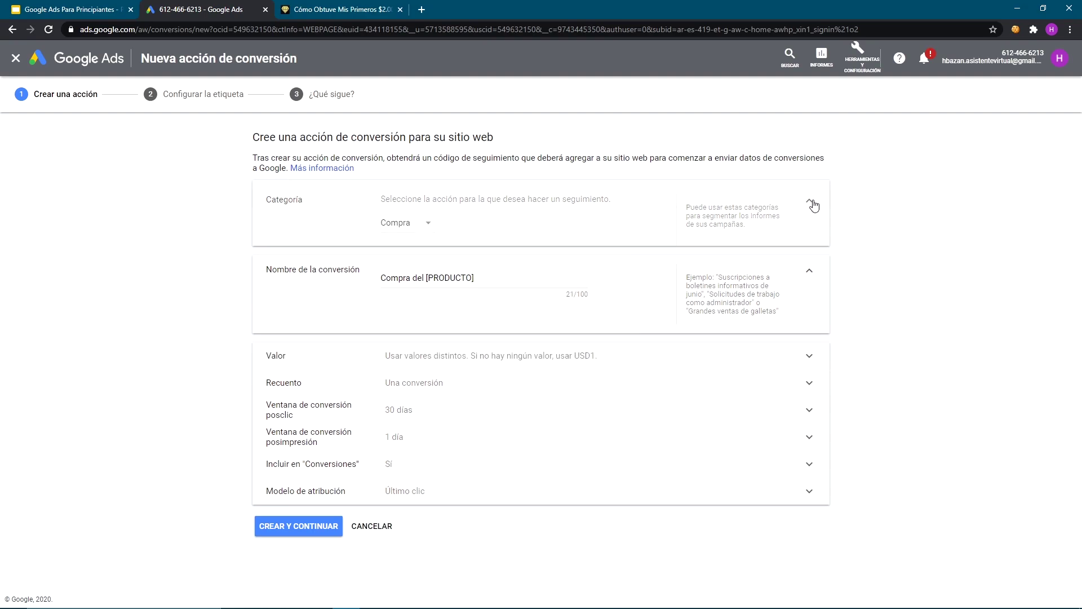
pyautogui.click(811, 203)
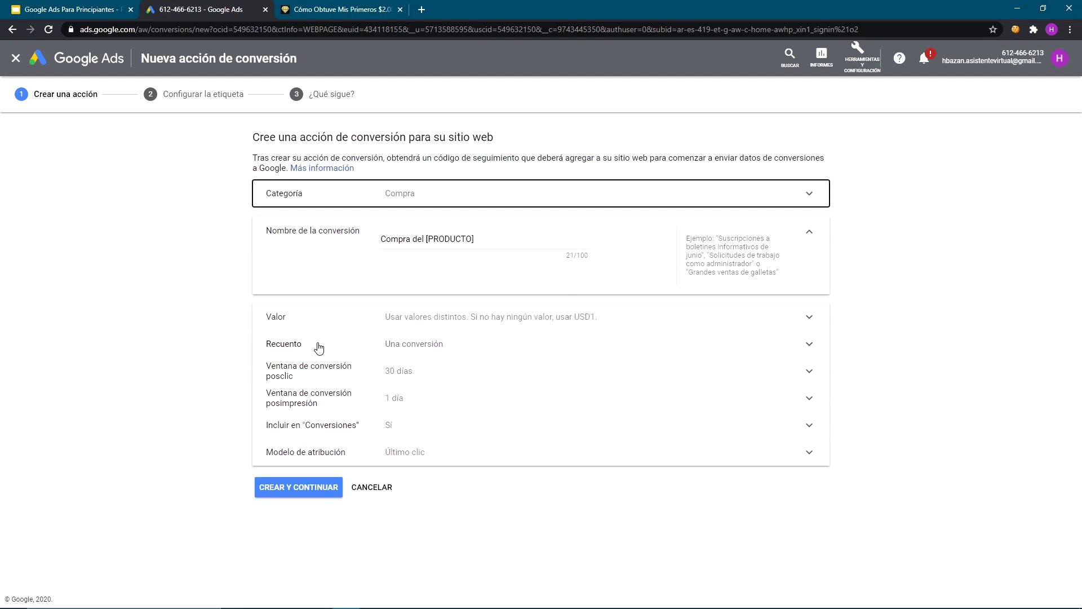
# Set the post-click conversion window (Ventana de conversión posclic) to 90 días and collapse its section
pyautogui.click(313, 375)
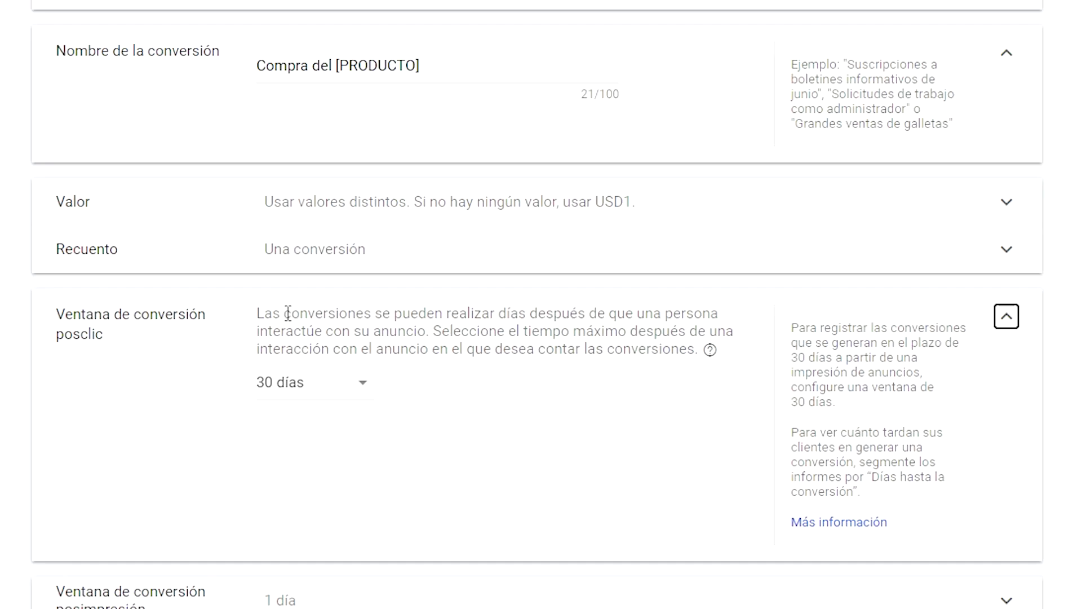
pyautogui.click(353, 391)
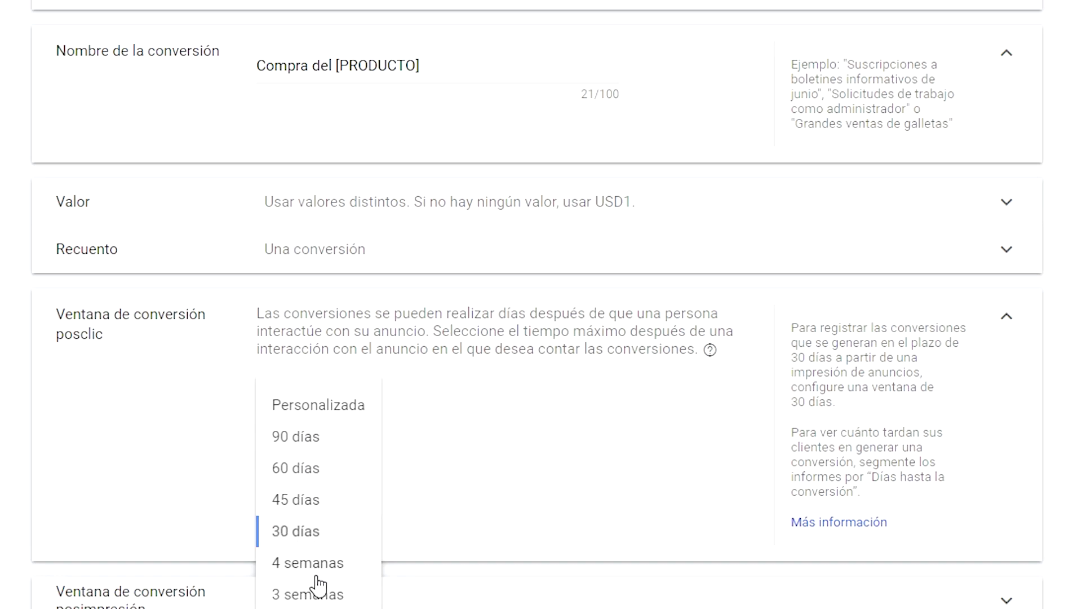
pyautogui.click(310, 437)
pyautogui.click(1005, 319)
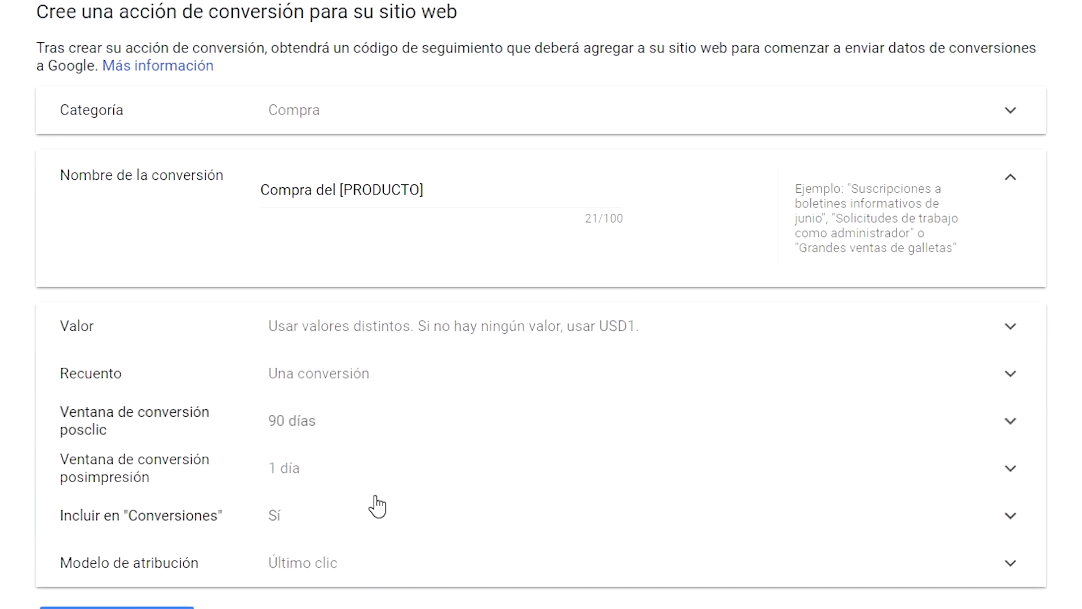
# Set the post-impression conversion window (Ventana de conversión posimpresión) to 30 días and collapse its section
pyautogui.click(230, 476)
pyautogui.click(331, 541)
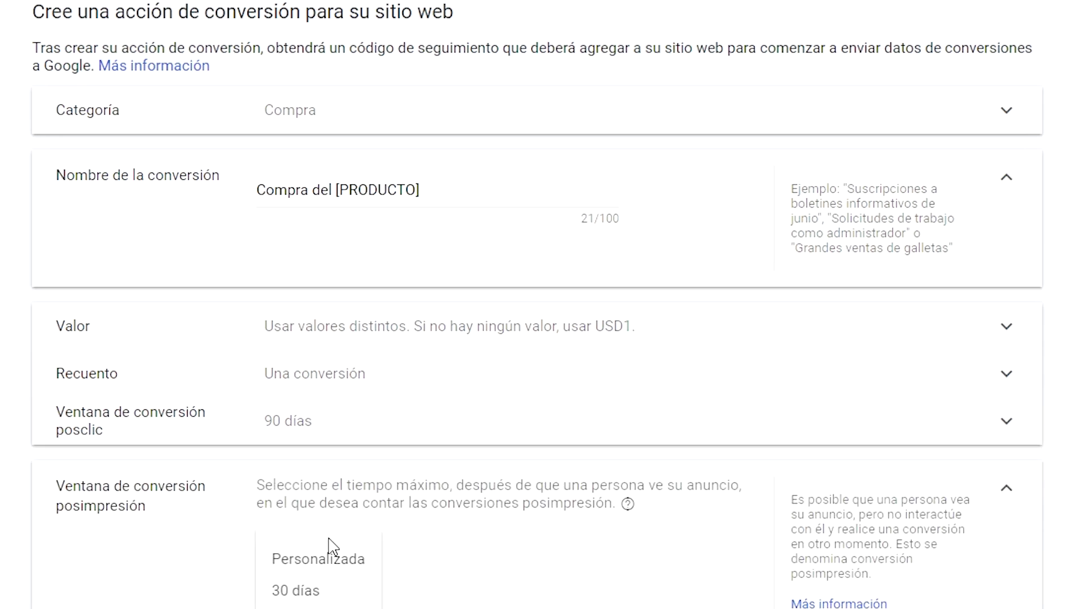
pyautogui.click(310, 590)
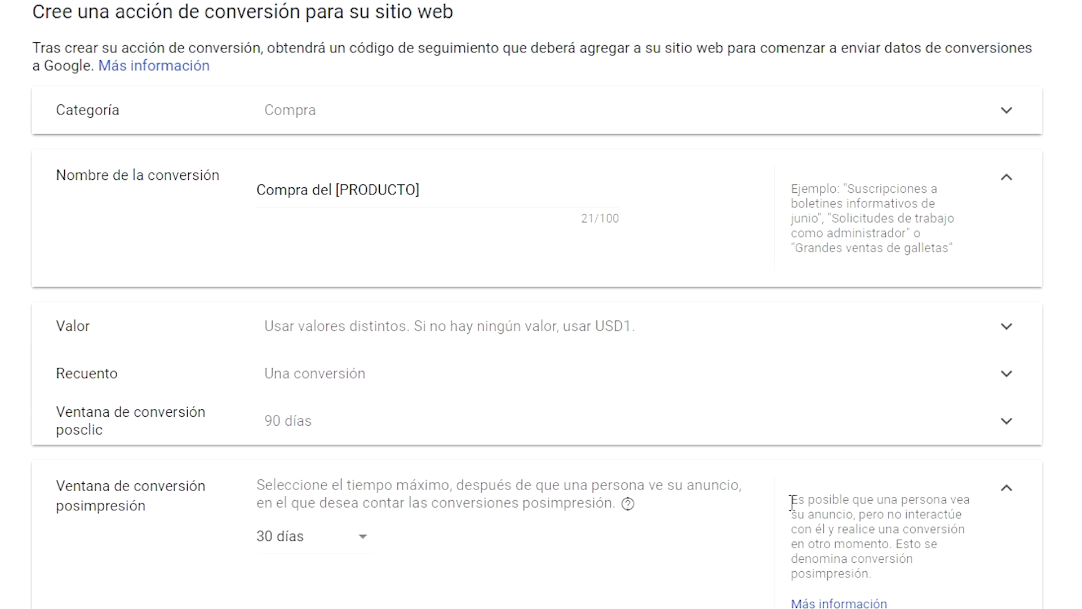
pyautogui.click(1007, 489)
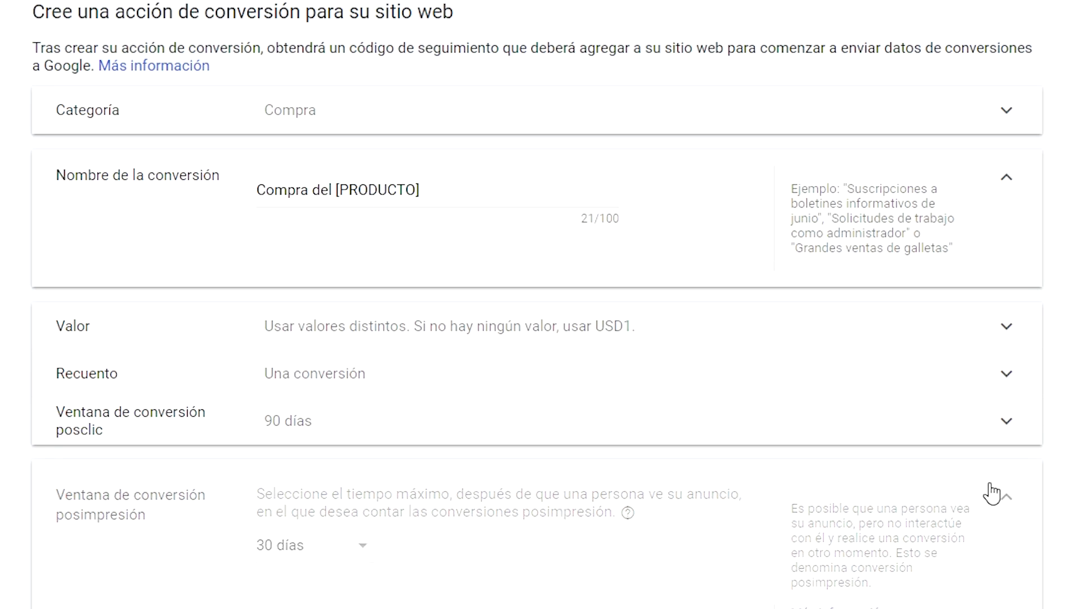
# Check that the Incluir en "Conversiones" option is enabled for this conversion and collapse its section
pyautogui.click(248, 534)
pyautogui.scroll(-3, 338, 411)
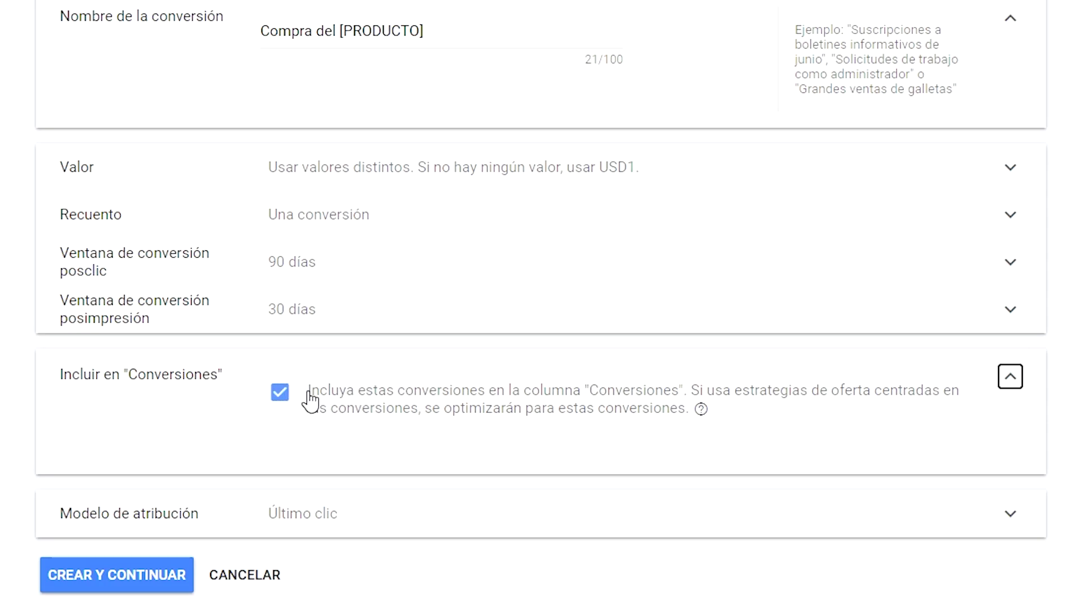
pyautogui.moveTo(513, 33); pyautogui.dragTo(174, 23)
pyautogui.click(538, 38)
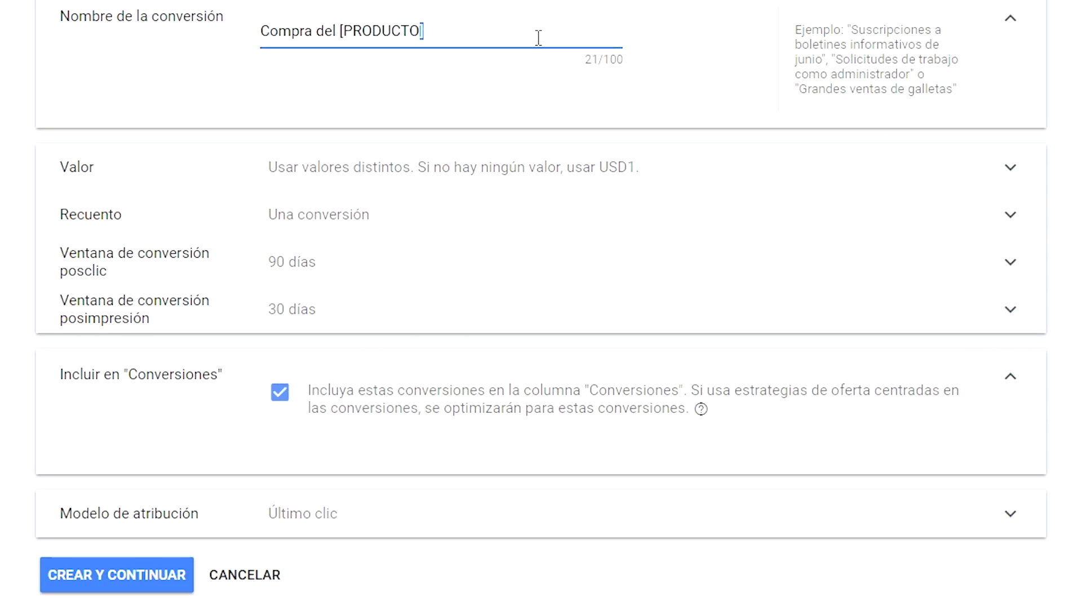
pyautogui.click(286, 397)
pyautogui.click(289, 397)
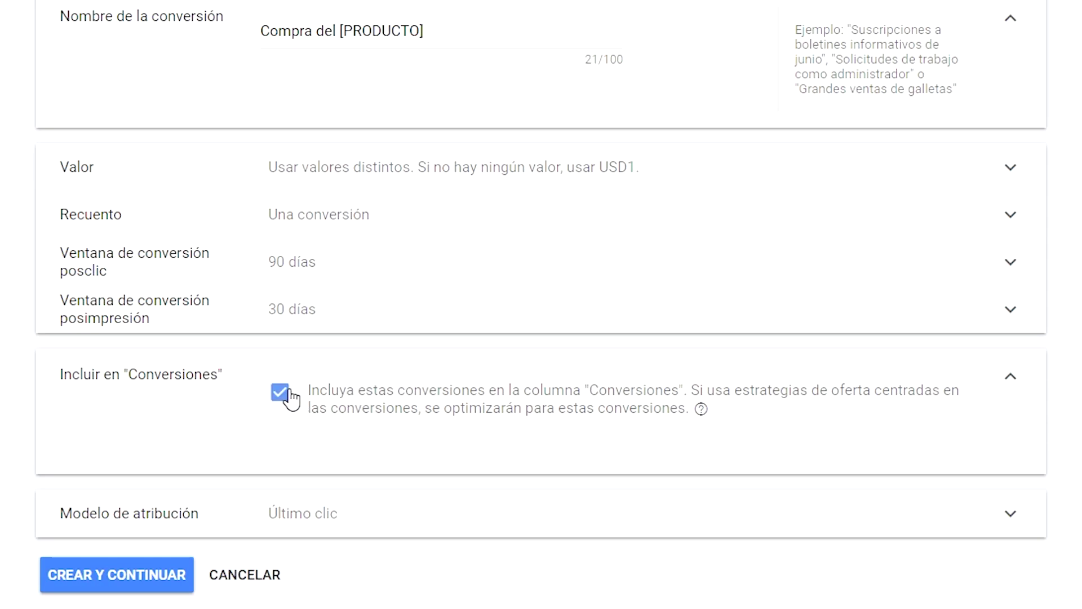
pyautogui.click(1009, 387)
# Set the attribution model (Modelo de atribución) to Basado en la posición and create the conversion action
pyautogui.click(676, 421)
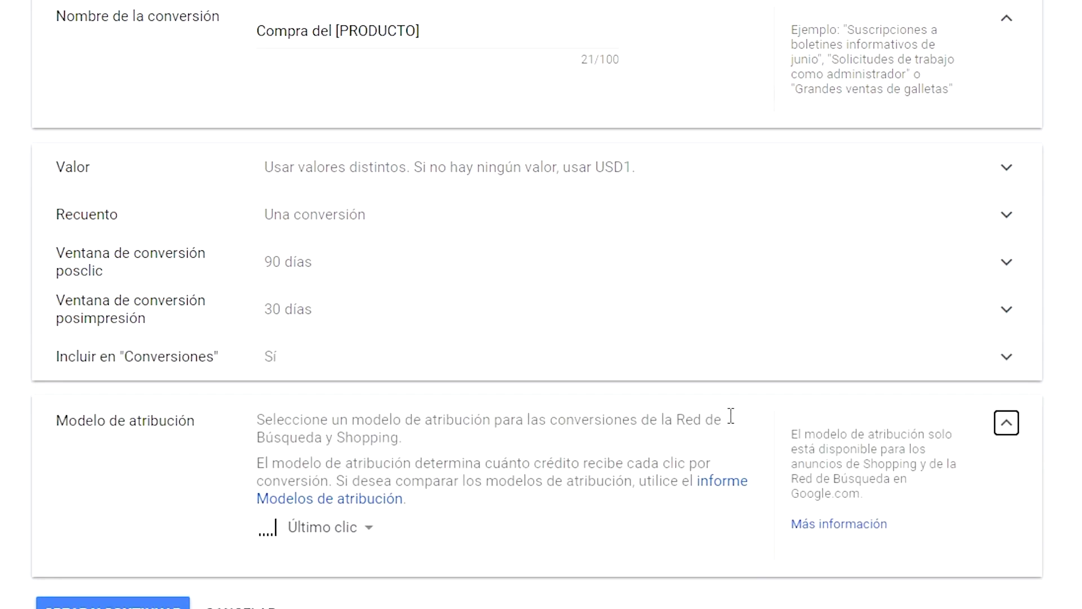
pyautogui.click(350, 512)
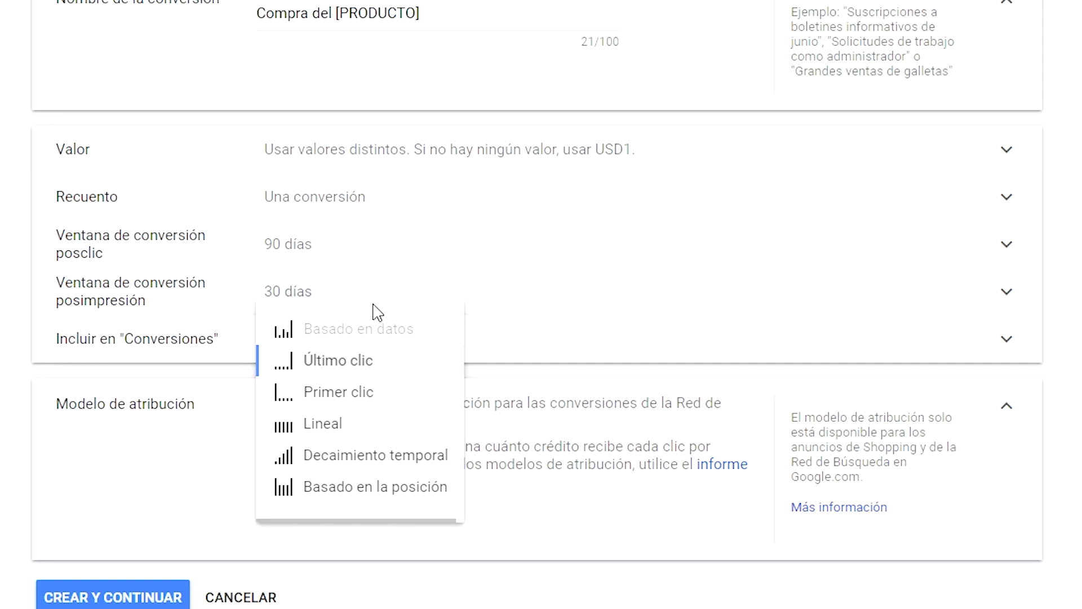
pyautogui.moveTo(350, 503)
pyautogui.click(433, 500)
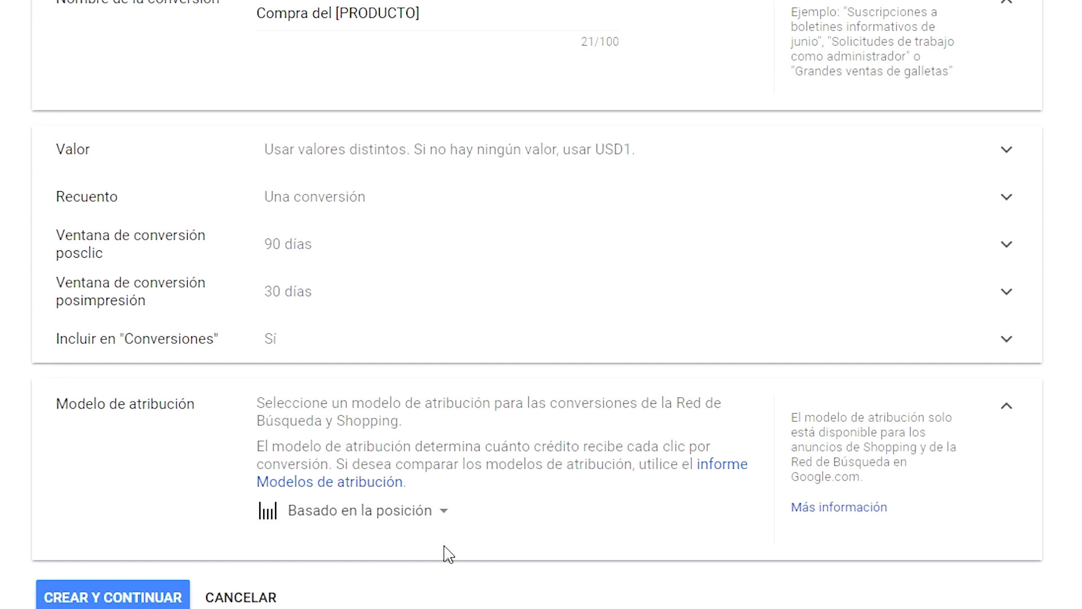
pyautogui.scroll(1, 293, 372)
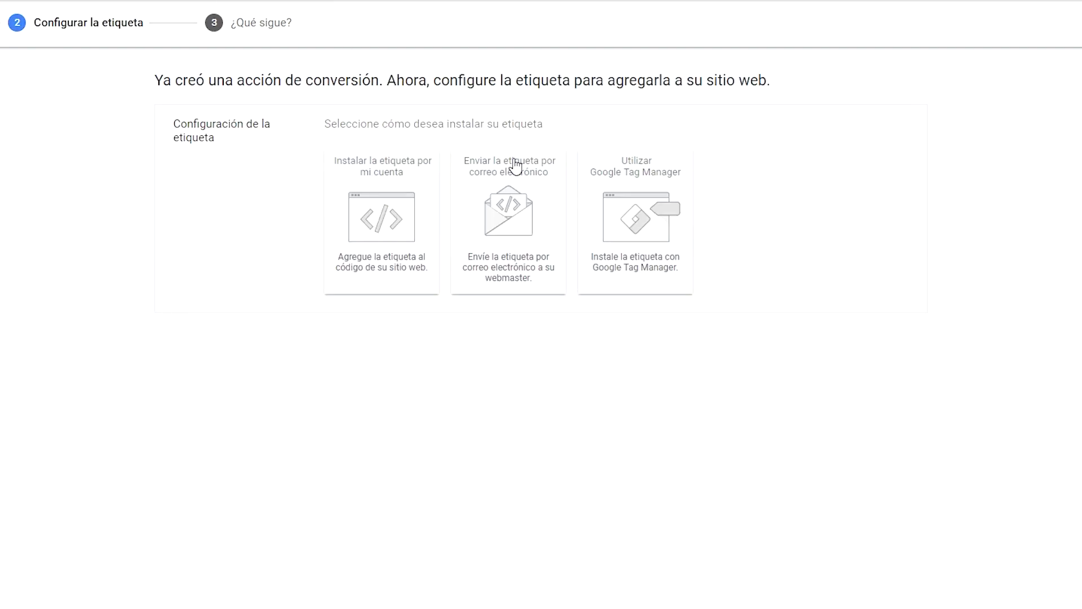
# Choose to install the tag yourself and look over the HTML global site tag and event snippet code
pyautogui.click(370, 228)
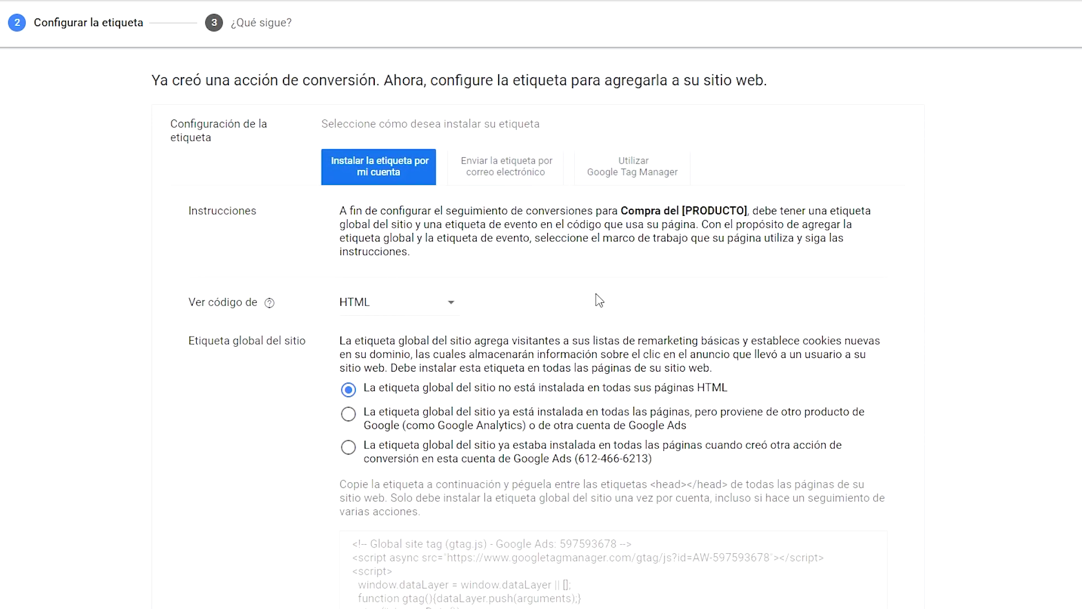
pyautogui.scroll(-5, 591, 304)
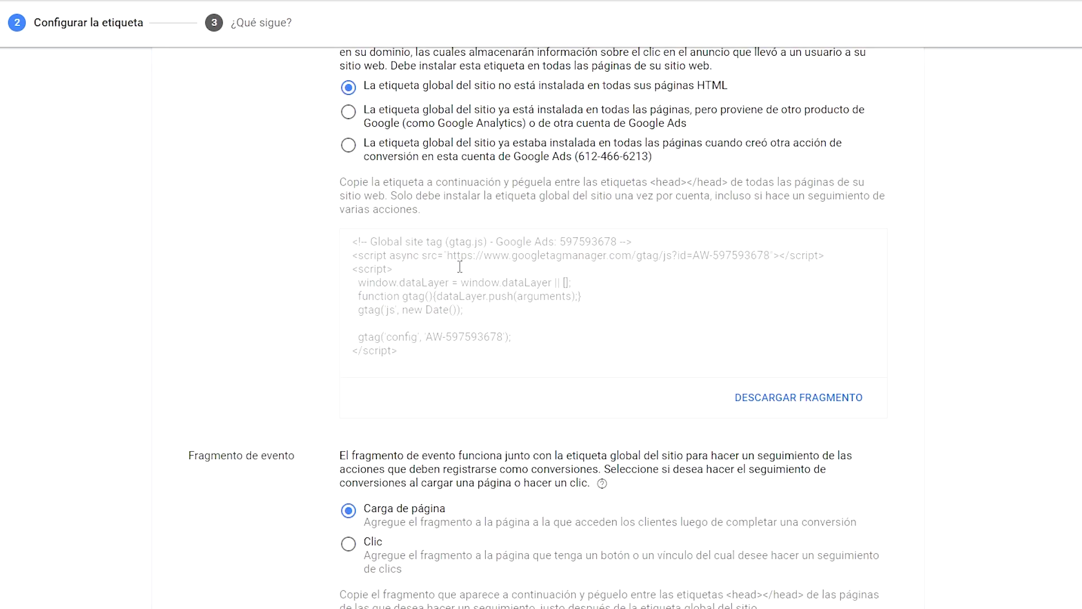
pyautogui.click(475, 283)
pyautogui.scroll(-4, 597, 360)
pyautogui.click(540, 438)
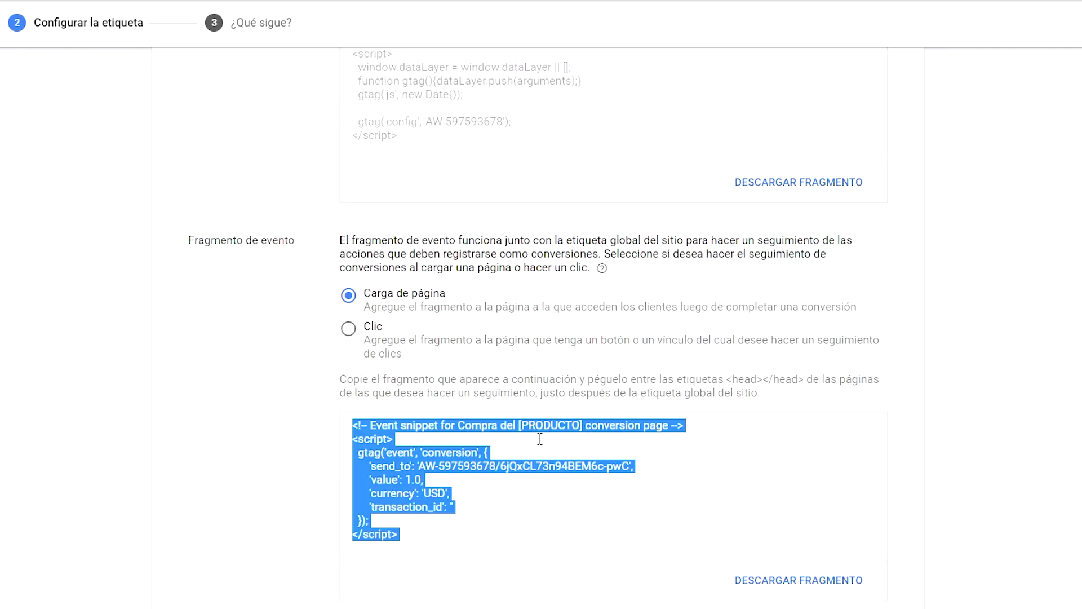
pyautogui.scroll(7, 540, 438)
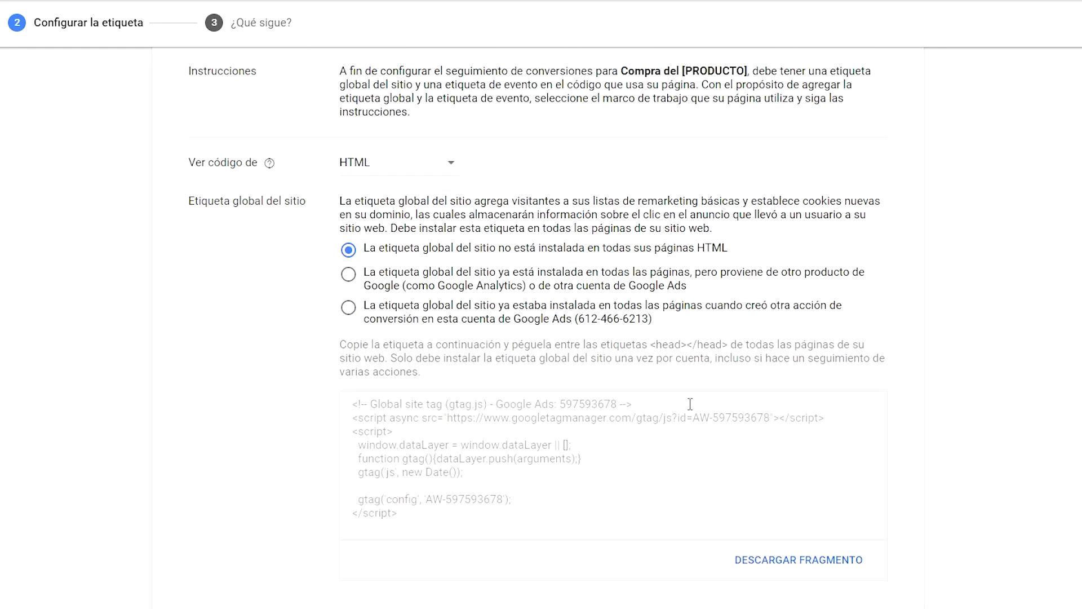
# Download the global site tag snippet, copy all its code from the text file and return to the browser
pyautogui.moveTo(190, 200); pyautogui.dragTo(307, 217)
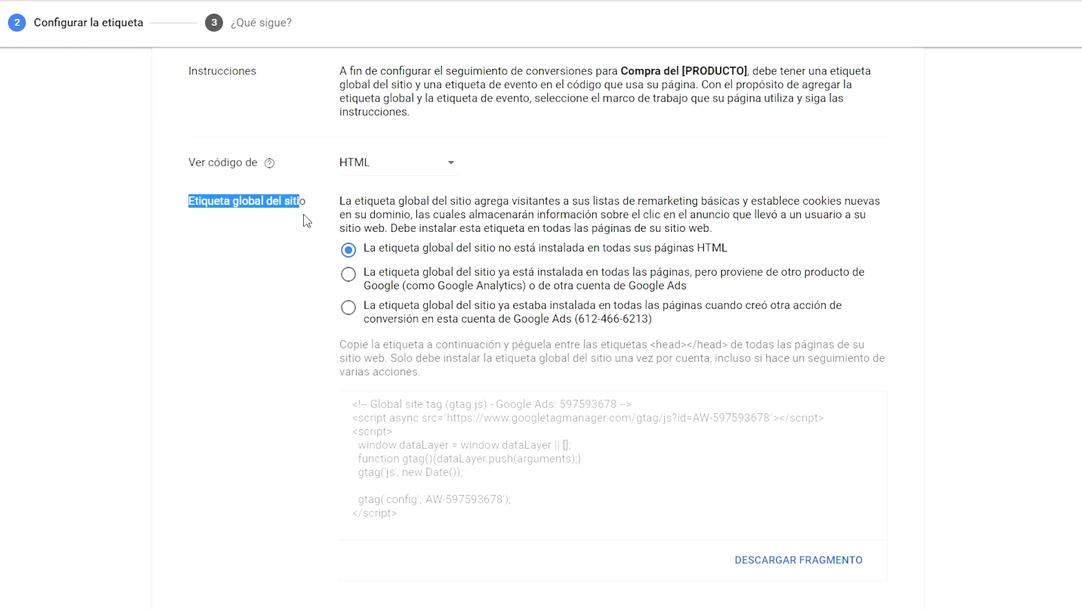
pyautogui.click(437, 414)
pyautogui.click(815, 563)
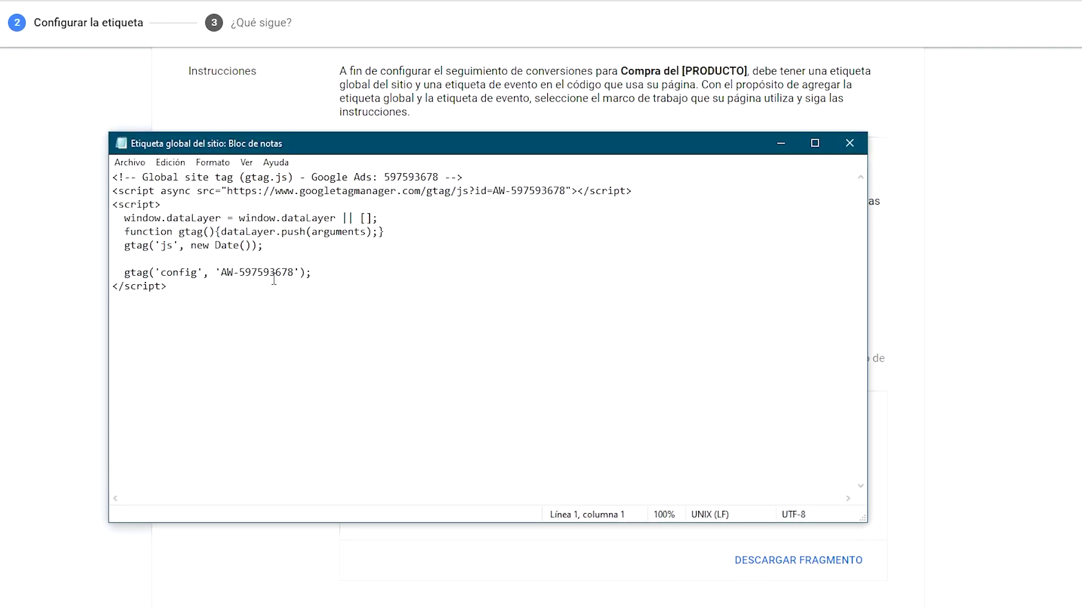
pyautogui.moveTo(252, 298); pyautogui.dragTo(97, 154)
pyautogui.rightClick(194, 186)
pyautogui.click(287, 235)
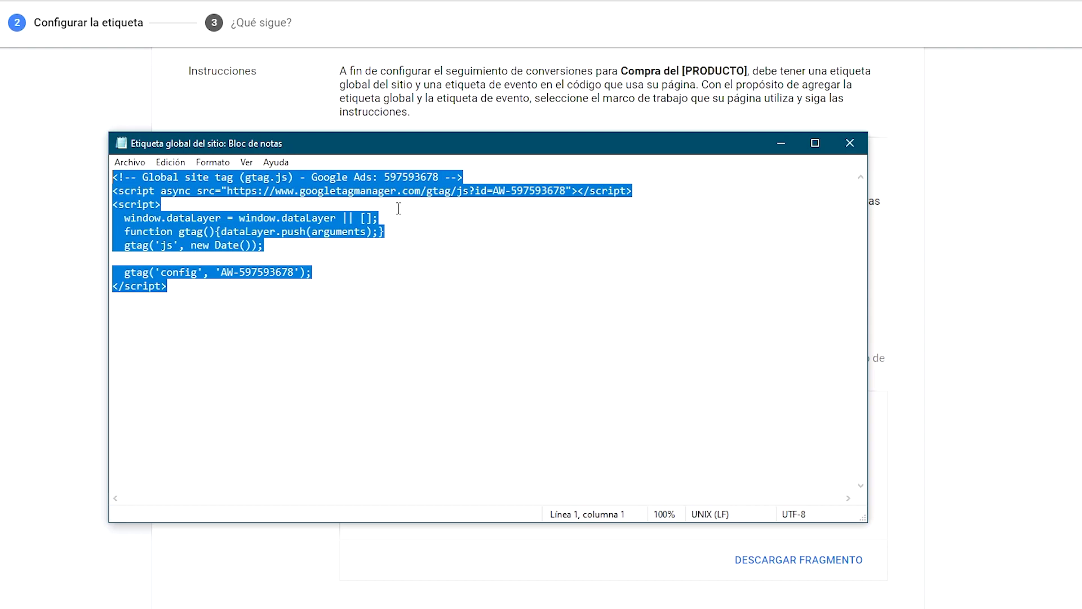
pyautogui.hotkey('alt', 'Tab')
# Examine the instructions on what the global site tag does and where to paste it between the head tags
pyautogui.moveTo(342, 343); pyautogui.dragTo(726, 347)
pyautogui.click(683, 345)
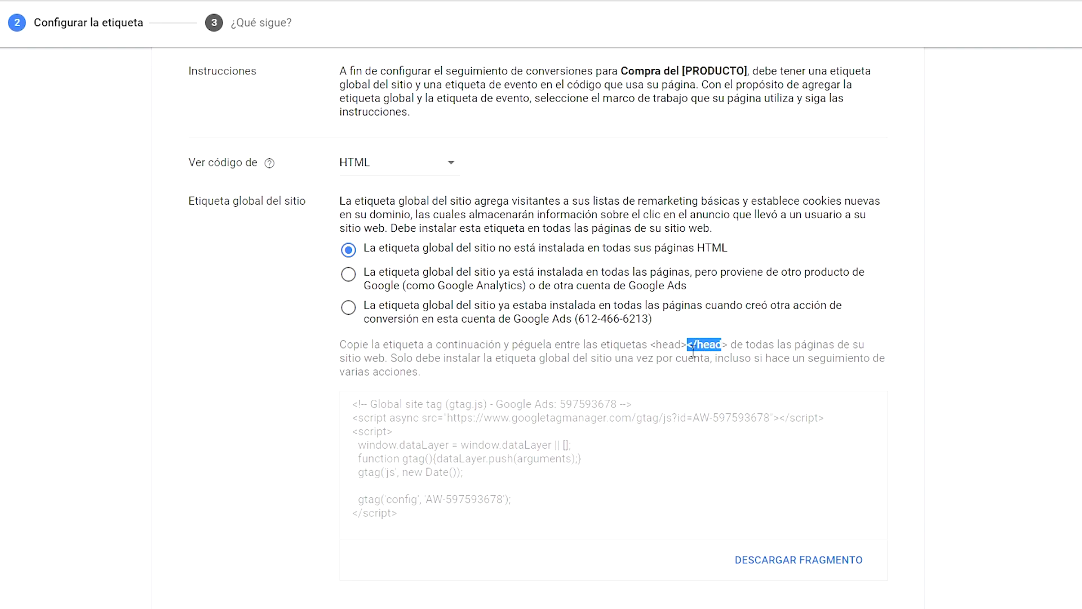
pyautogui.click(677, 351)
pyautogui.moveTo(675, 344); pyautogui.dragTo(389, 358)
pyautogui.click(389, 357)
pyautogui.moveTo(345, 201); pyautogui.dragTo(580, 214)
pyautogui.scroll(3, 532, 362)
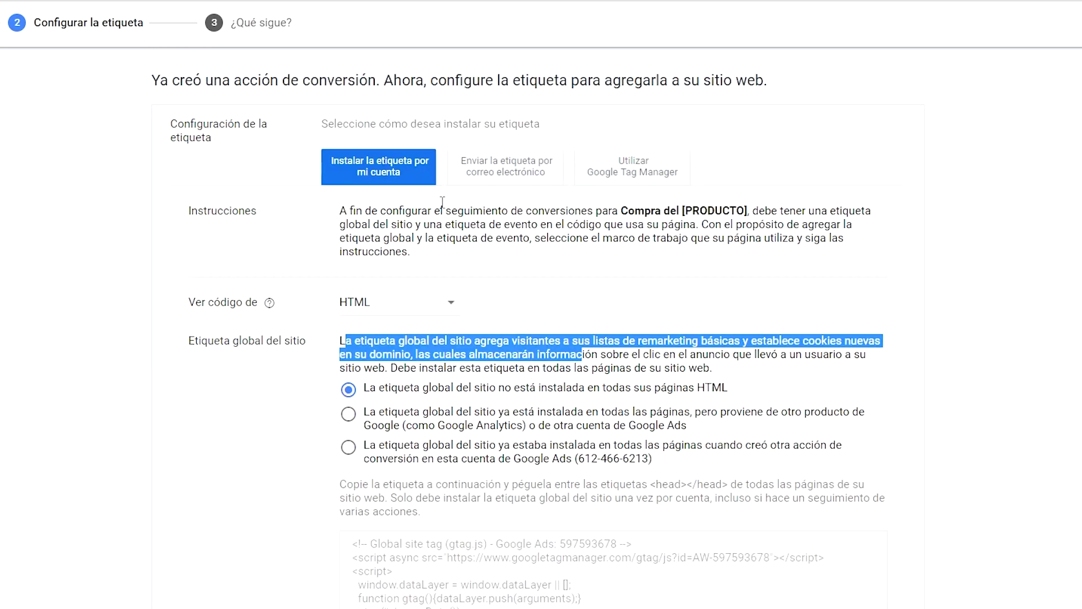
# Look at the email and Google Tag Manager installation options, return to self-installation and highlight the global site tag code
pyautogui.click(558, 179)
pyautogui.click(608, 172)
pyautogui.click(379, 166)
pyautogui.scroll(-4, 619, 382)
pyautogui.scroll(-5, 619, 382)
pyautogui.scroll(3, 527, 307)
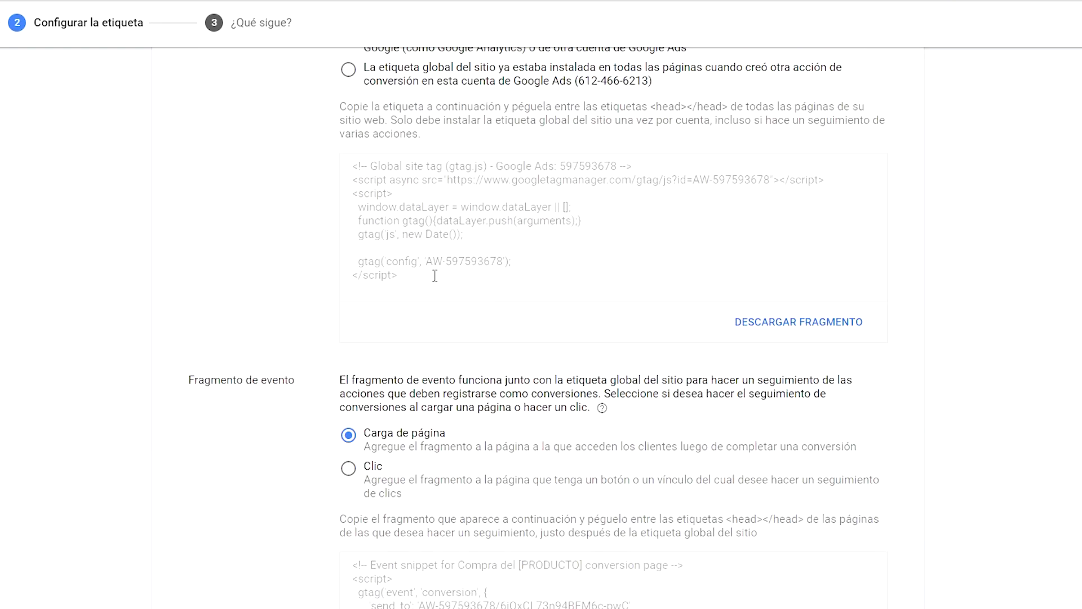
pyautogui.click(527, 177)
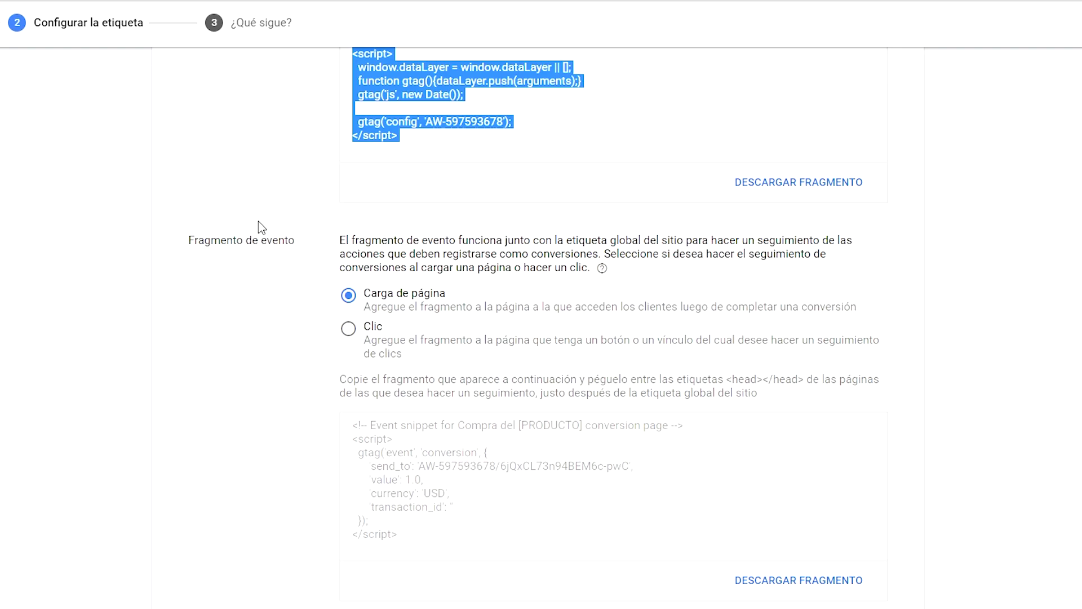
# Download the event snippet with Carga de página selected, highlight its send_to conversion ID and label, and close the text file
pyautogui.moveTo(295, 241); pyautogui.dragTo(201, 240)
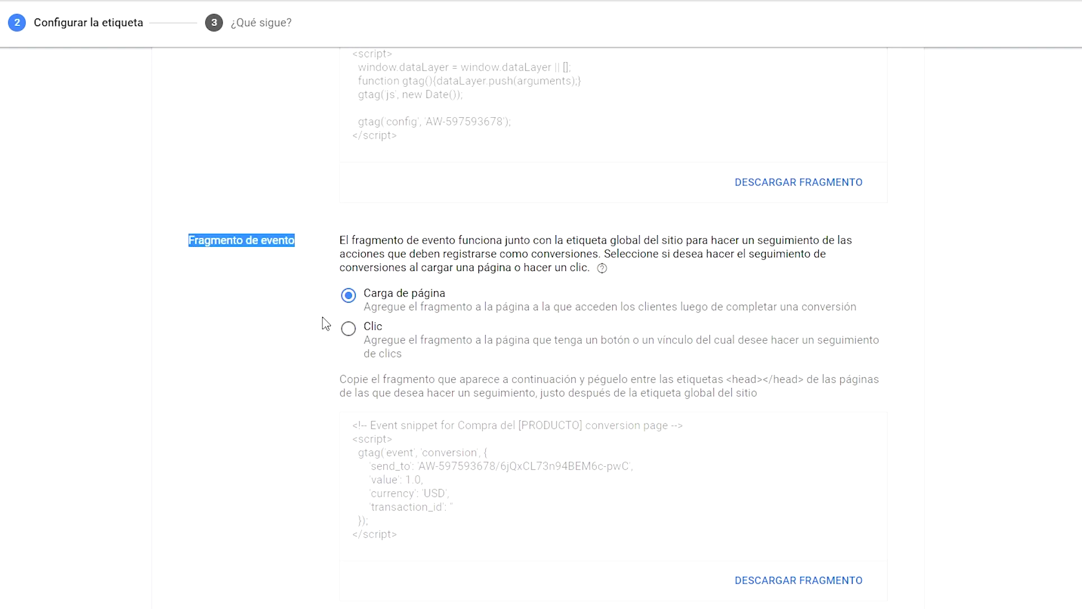
pyautogui.click(389, 297)
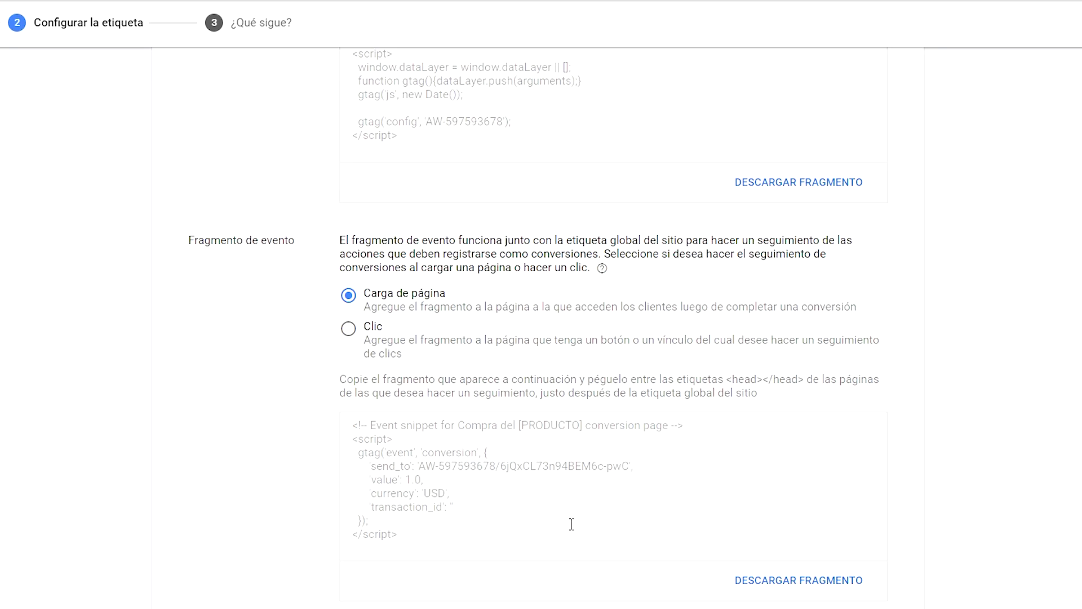
pyautogui.click(451, 452)
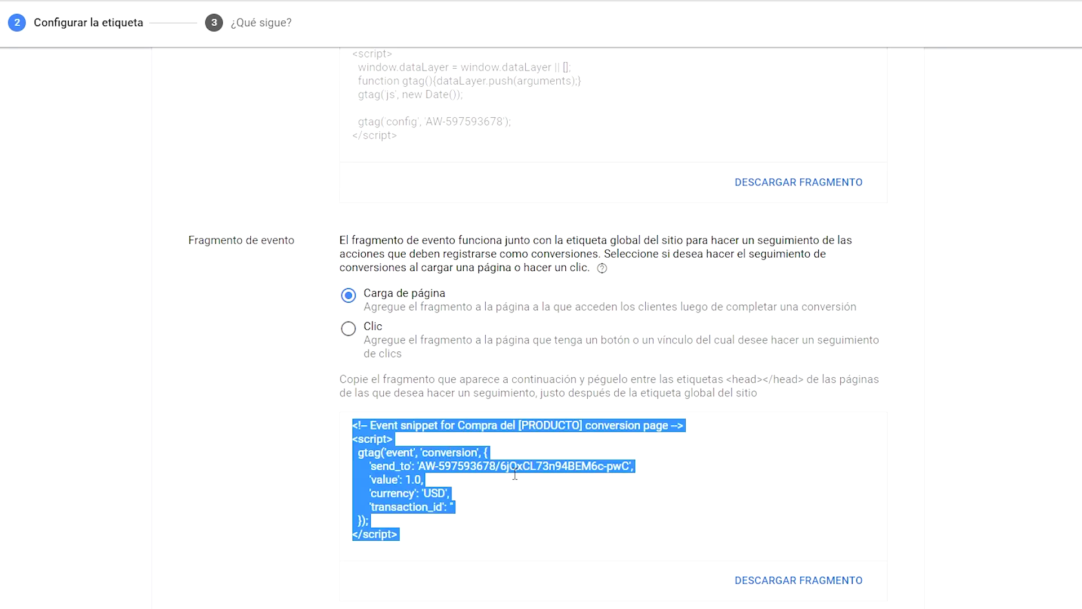
pyautogui.click(795, 582)
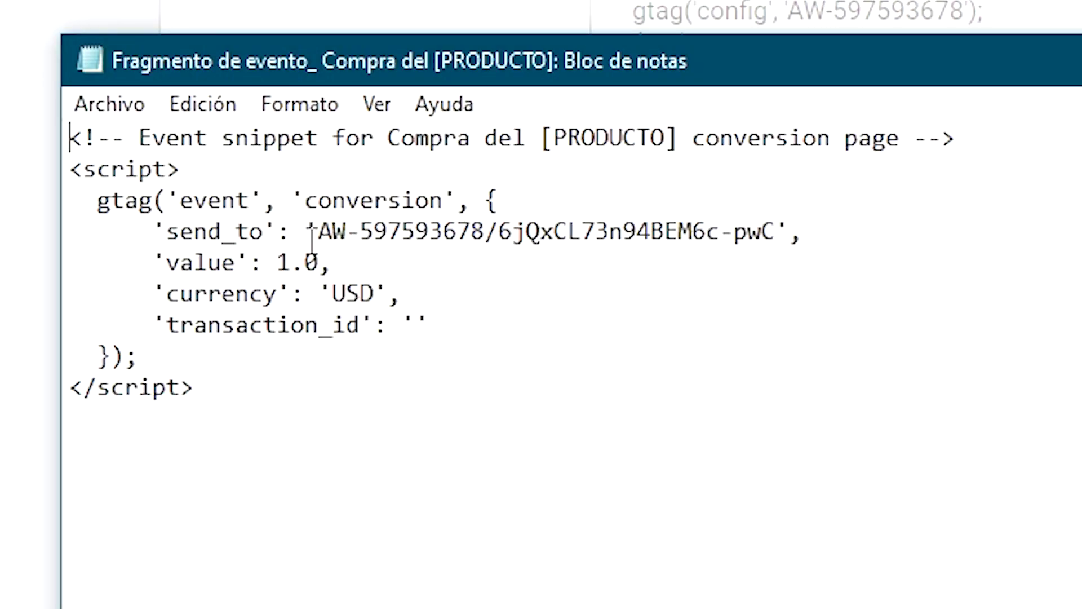
pyautogui.moveTo(319, 231); pyautogui.dragTo(777, 231)
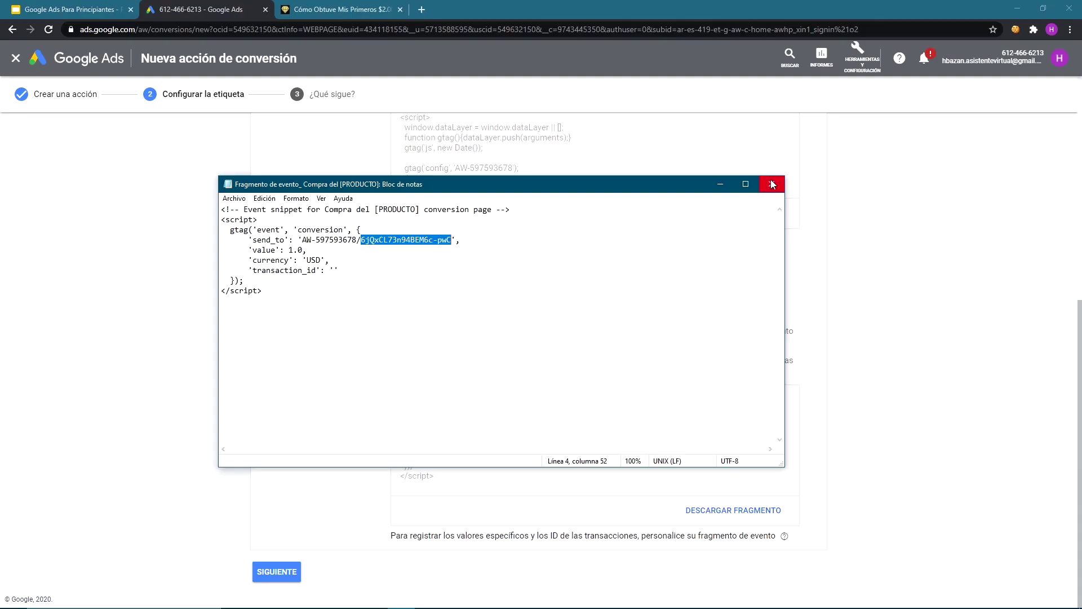
pyautogui.click(772, 184)
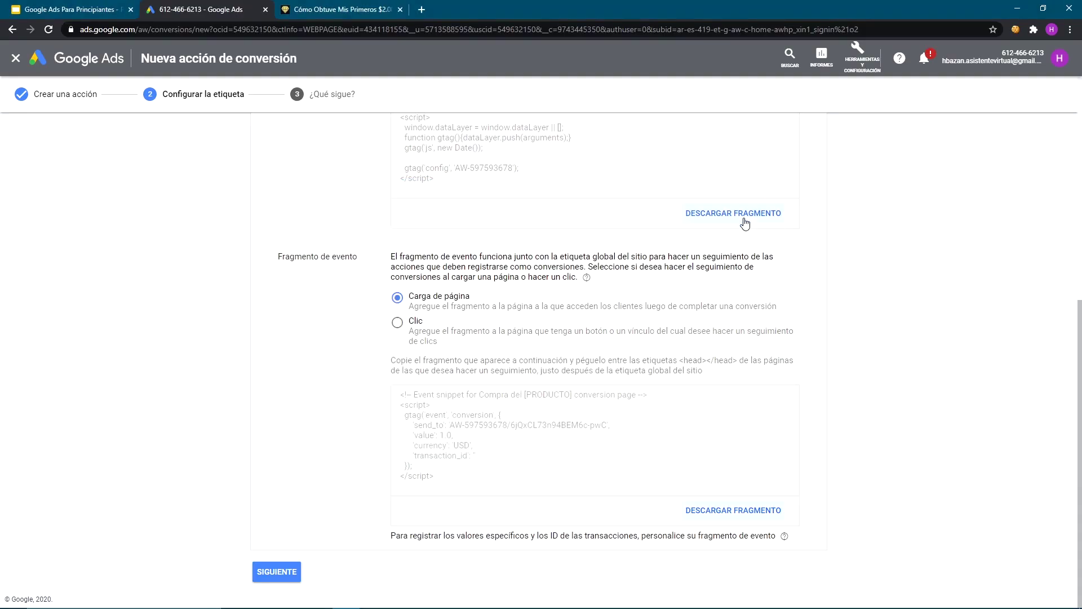
# Download the event snippet again, minimise its text file and continue to the ¿Qué sigue? stage
pyautogui.click(737, 514)
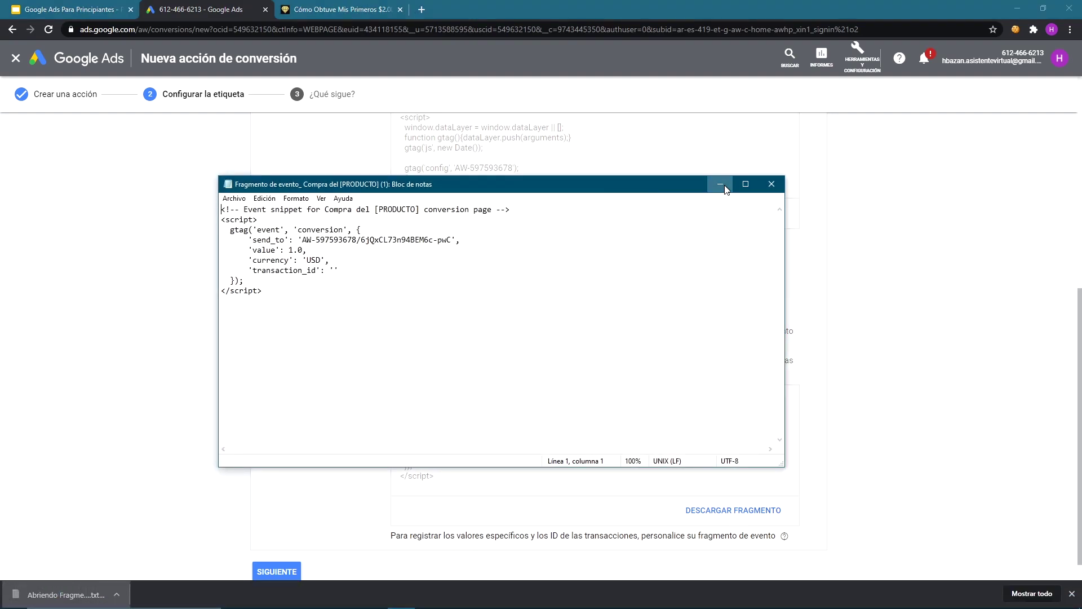
pyautogui.click(721, 185)
pyautogui.click(293, 570)
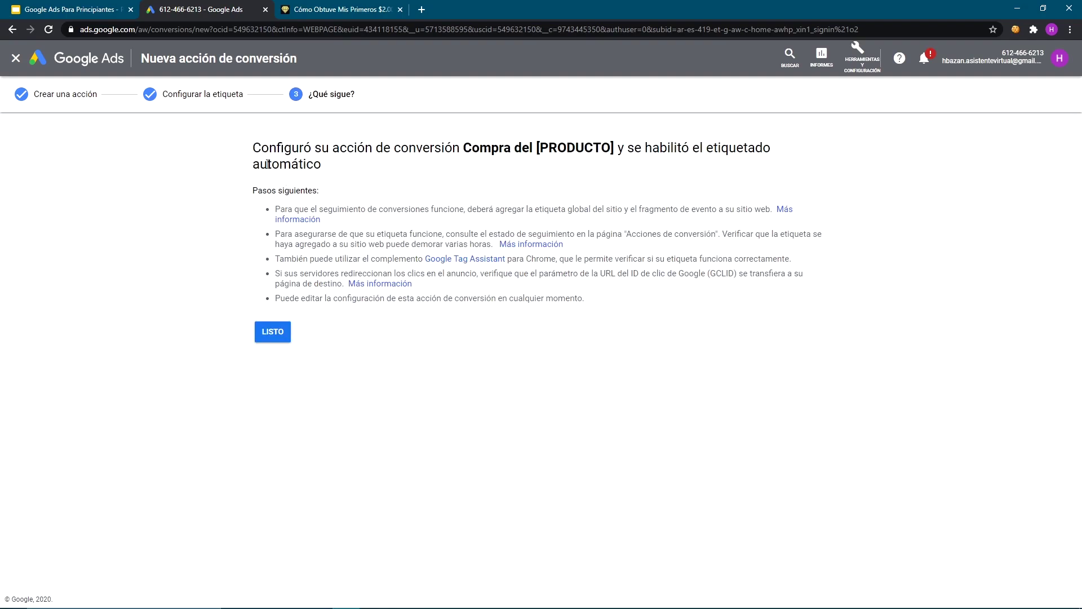
# Read the setup confirmation, finish the conversion action setup and check its tracking status in the conversion actions list
pyautogui.moveTo(255, 148); pyautogui.dragTo(539, 148)
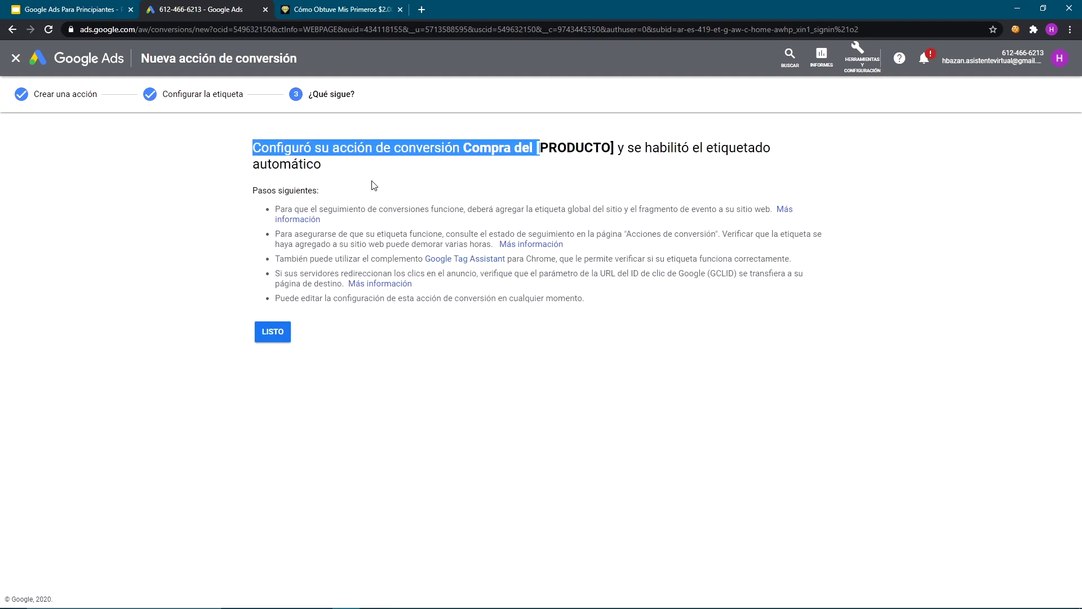
pyautogui.moveTo(659, 153); pyautogui.dragTo(295, 164)
pyautogui.click(295, 164)
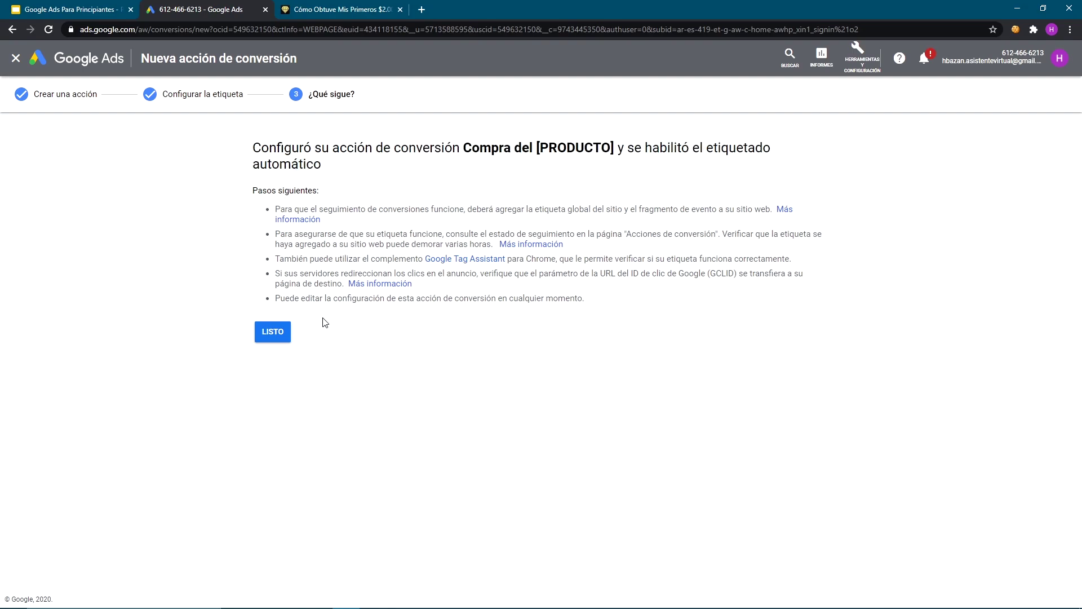
pyautogui.click(285, 336)
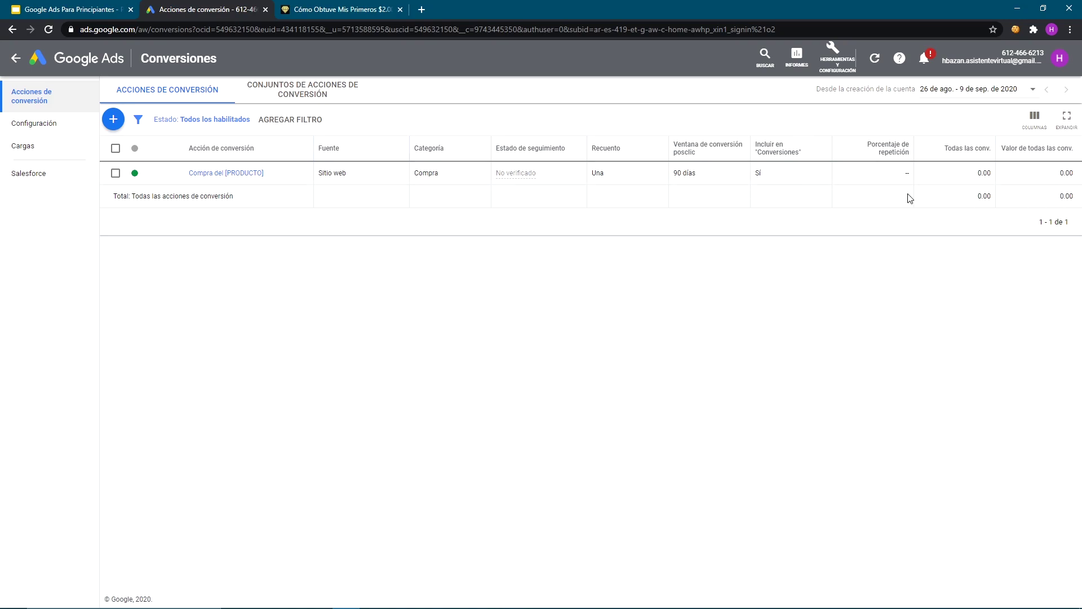
pyautogui.moveTo(519, 179)
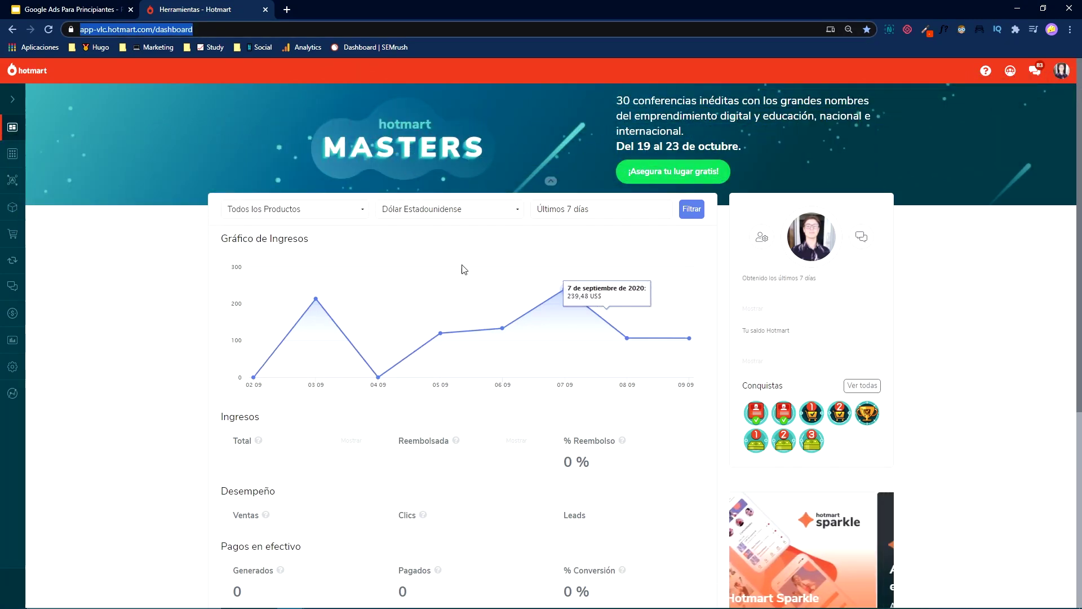
# Switch to the Hotmart dashboard and open its Herramientas page
pyautogui.moveTo(12, 223)
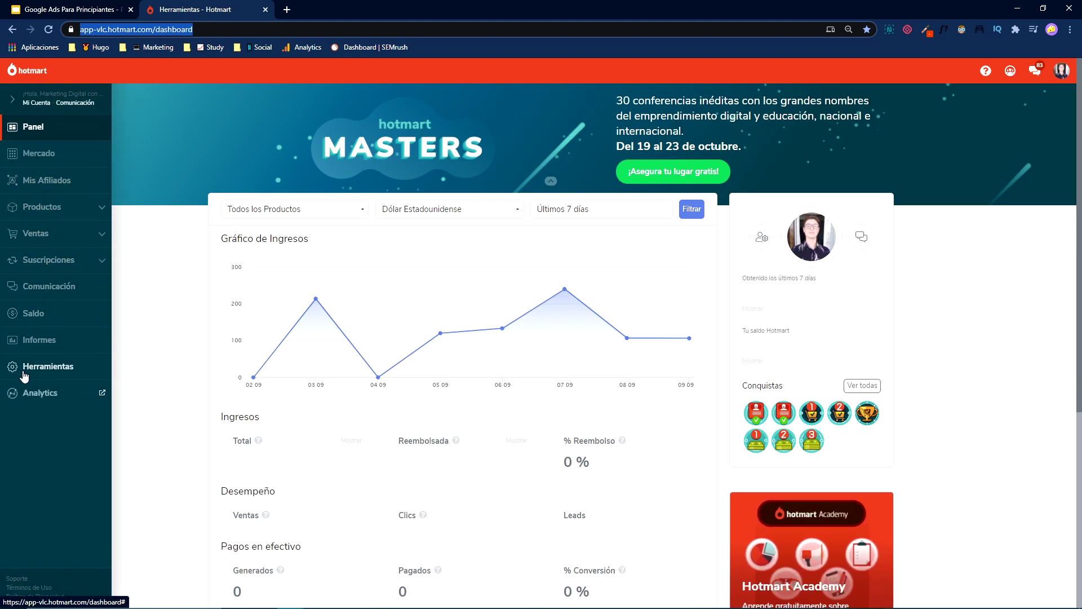
pyautogui.click(51, 366)
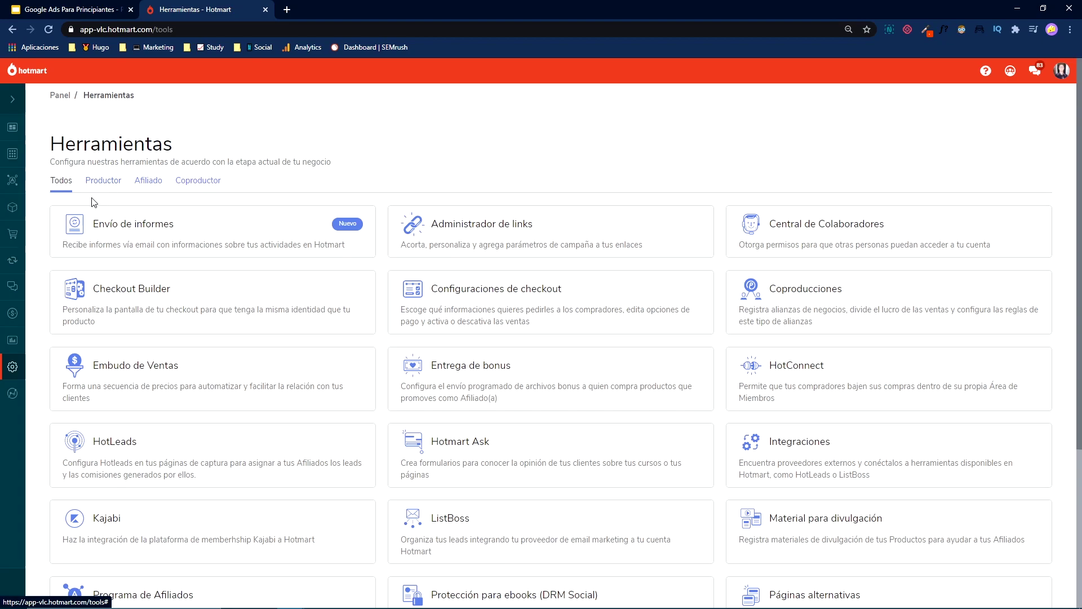
# Show the Afiliado tools, capture their cards in a screenshot, outline Píxel de rastreo with a red rectangle, and copy the capture
pyautogui.click(149, 184)
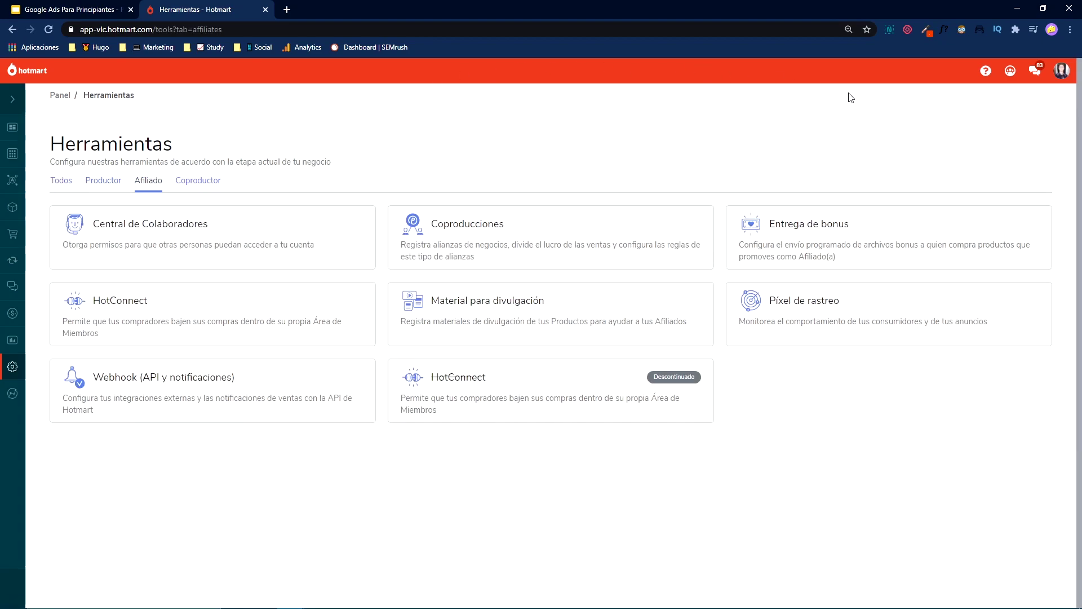
pyautogui.press('Print')
pyautogui.moveTo(1048, 192); pyautogui.dragTo(45, 439)
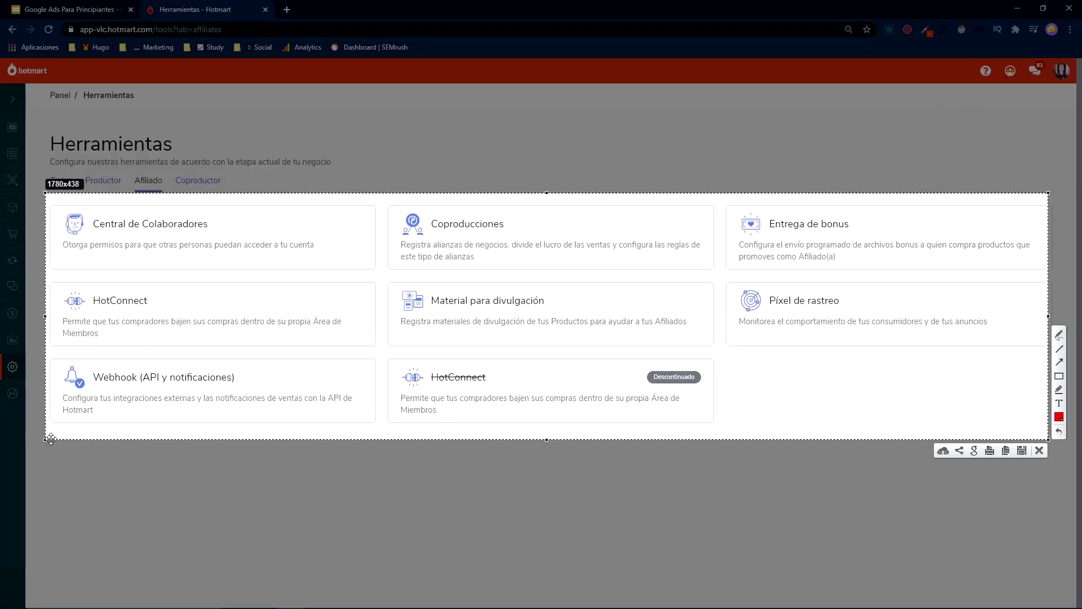
pyautogui.click(1060, 376)
pyautogui.moveTo(724, 273); pyautogui.dragTo(997, 347)
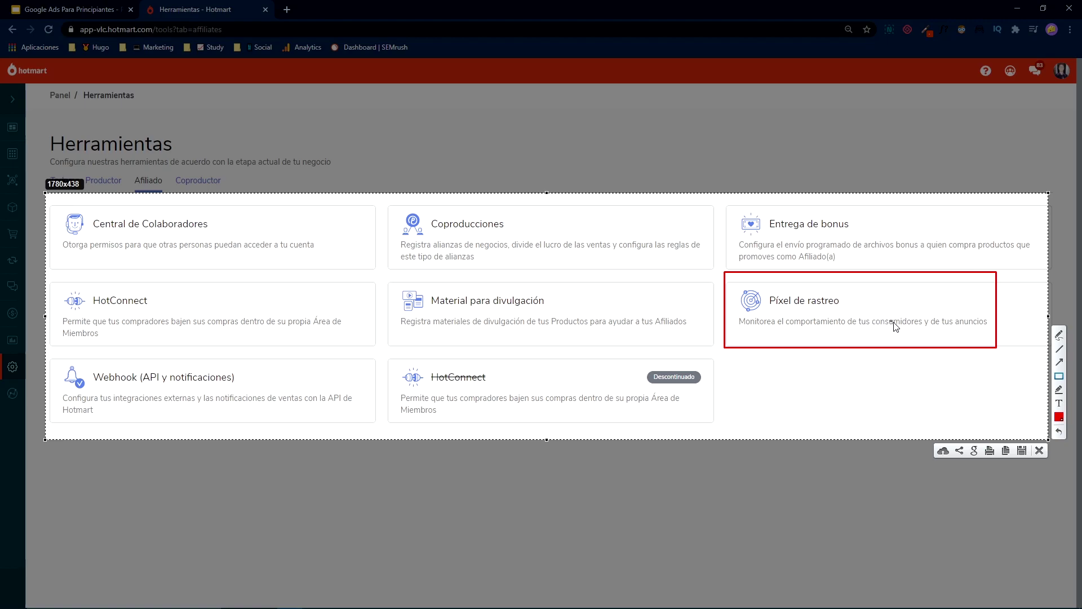
pyautogui.hotkey('ctrl', 'c')
# Open the Píxel de rastreo tool for the product SAYA - Super Afiliados YouTube Ads
pyautogui.click(829, 309)
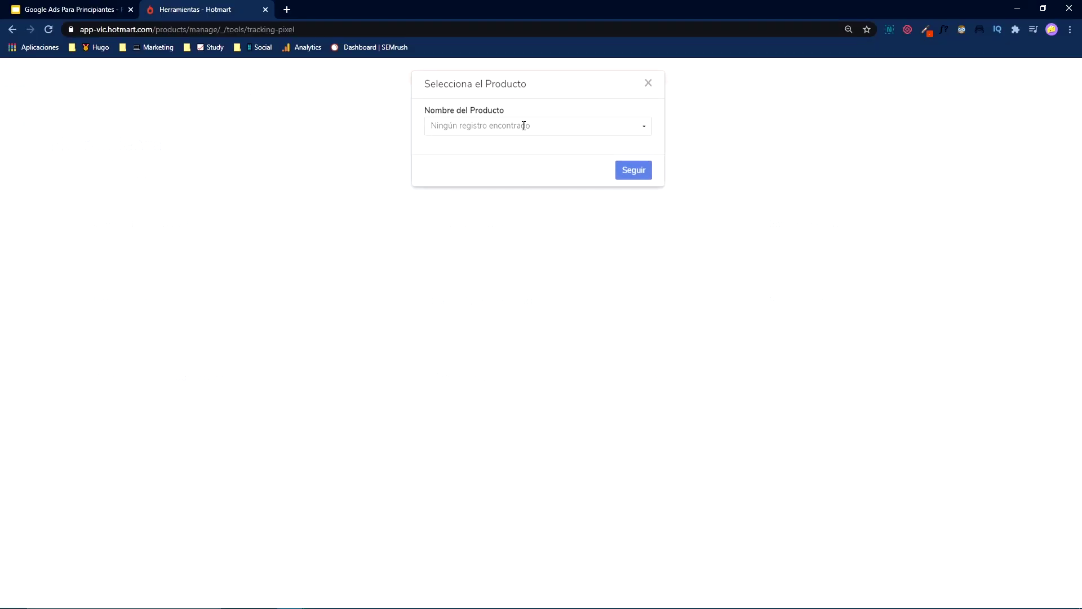
pyautogui.click(520, 125)
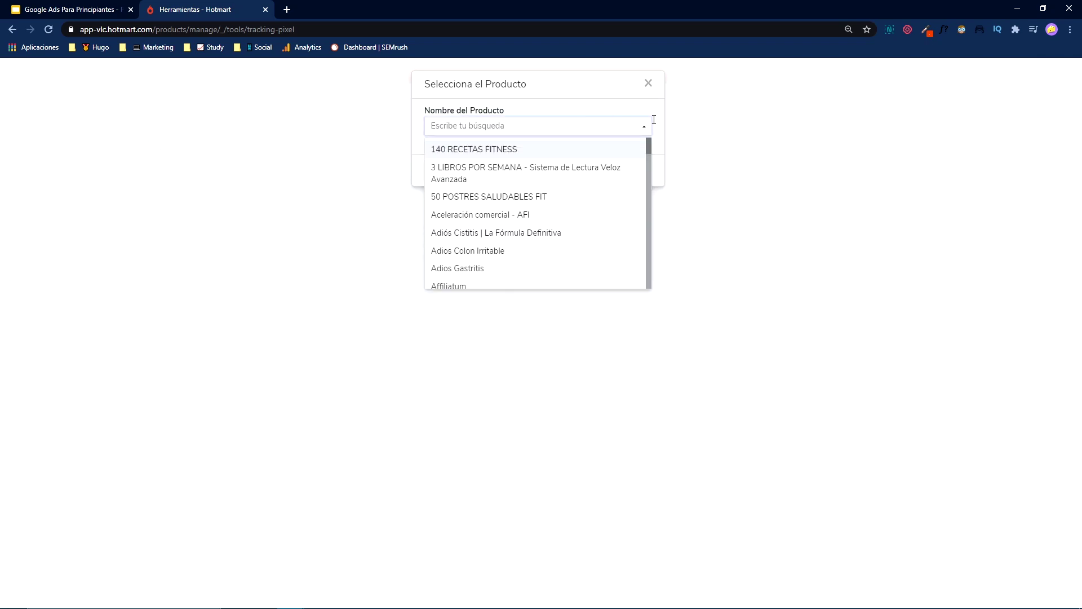
pyautogui.moveTo(650, 146)
pyautogui.mouseDown()
pyautogui.moveTo(642, 287)
pyautogui.moveTo(643, 142)
pyautogui.mouseUp()
pyautogui.write('SAYA')
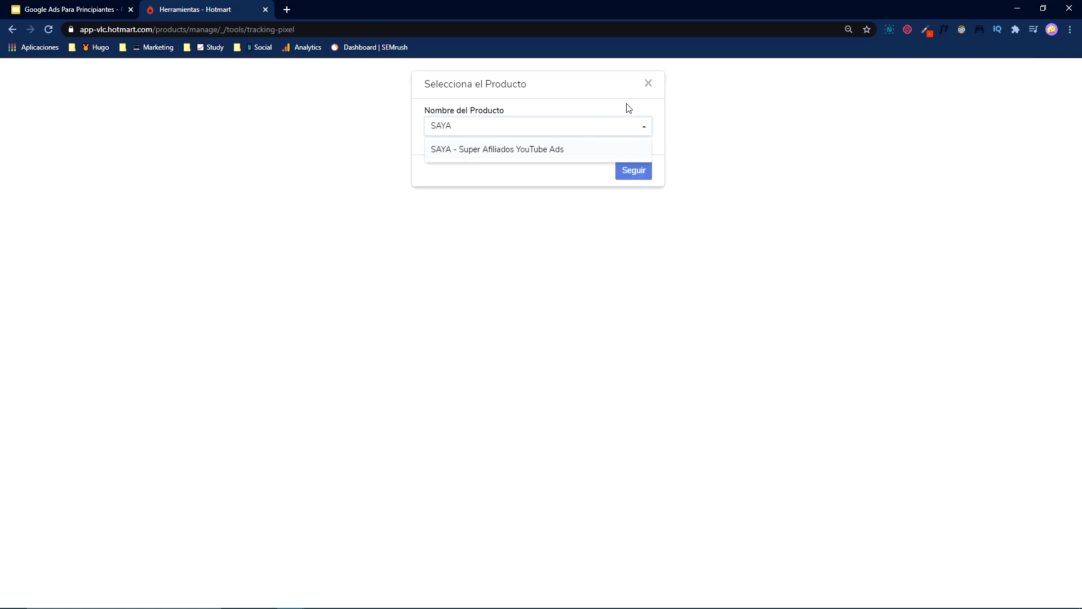
pyautogui.click(549, 149)
pyautogui.click(635, 171)
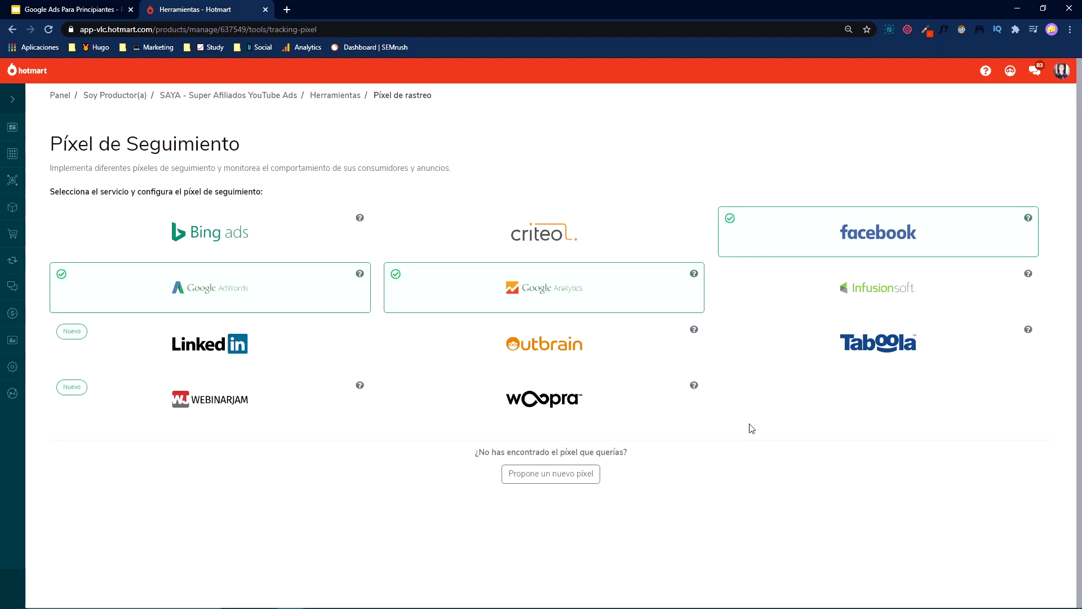
# Frame the Facebook pixel card in a screen capture and move the frame over the Google Analytics card
pyautogui.press('Print')
pyautogui.moveTo(1044, 199); pyautogui.dragTo(689, 269)
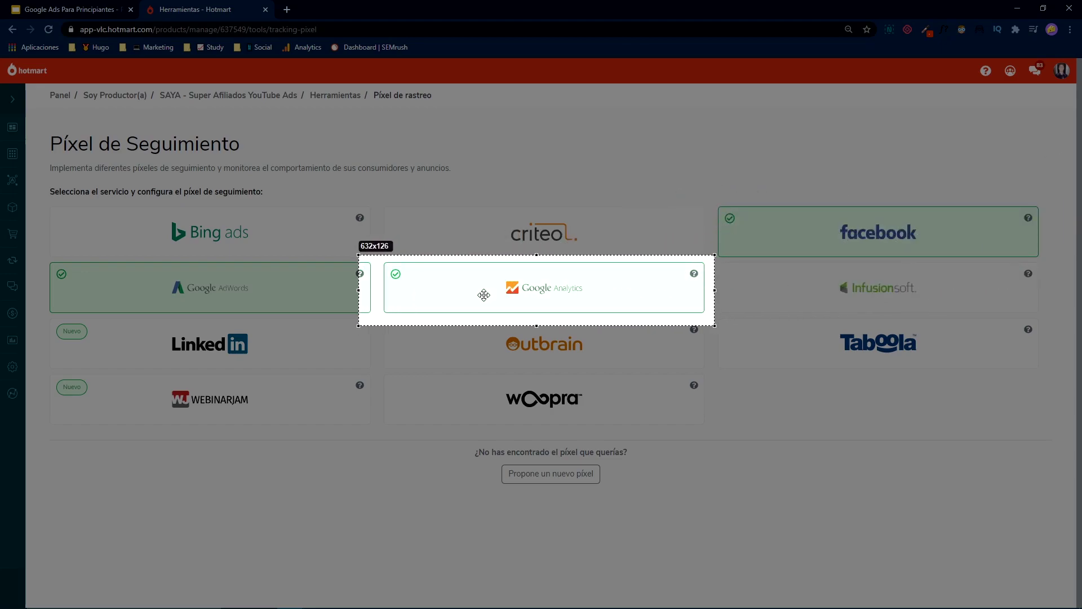